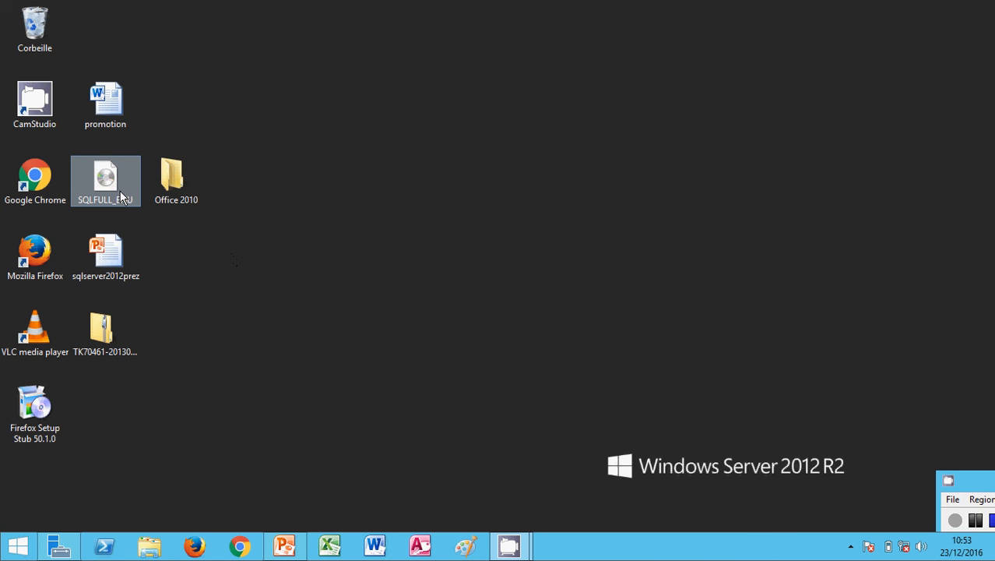
Mount the SQLFULL_ENU disc image from the desktop and launch its setup application, minimizing the drive window
left_click_drag(121, 196, 273, 331)
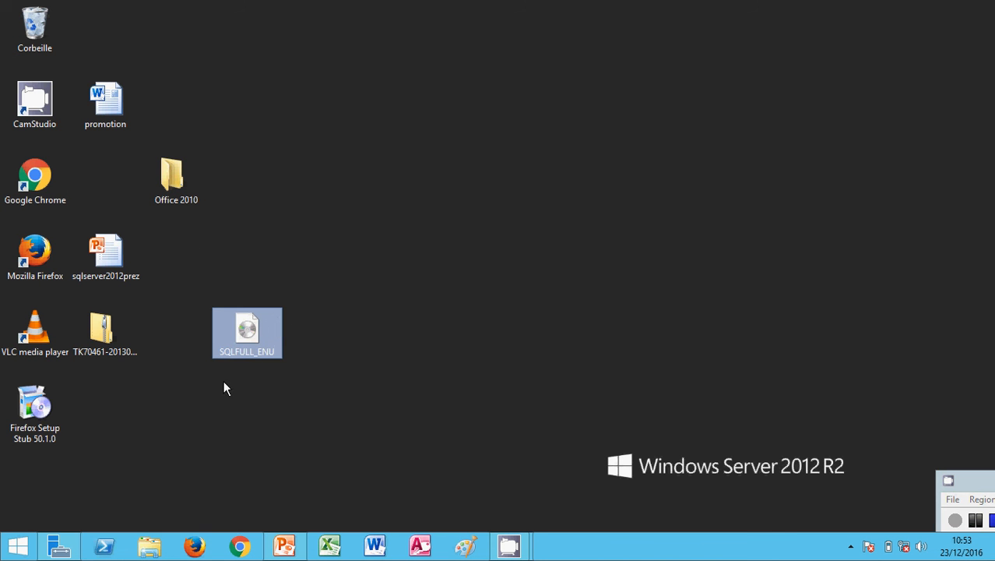
double_click(247, 343)
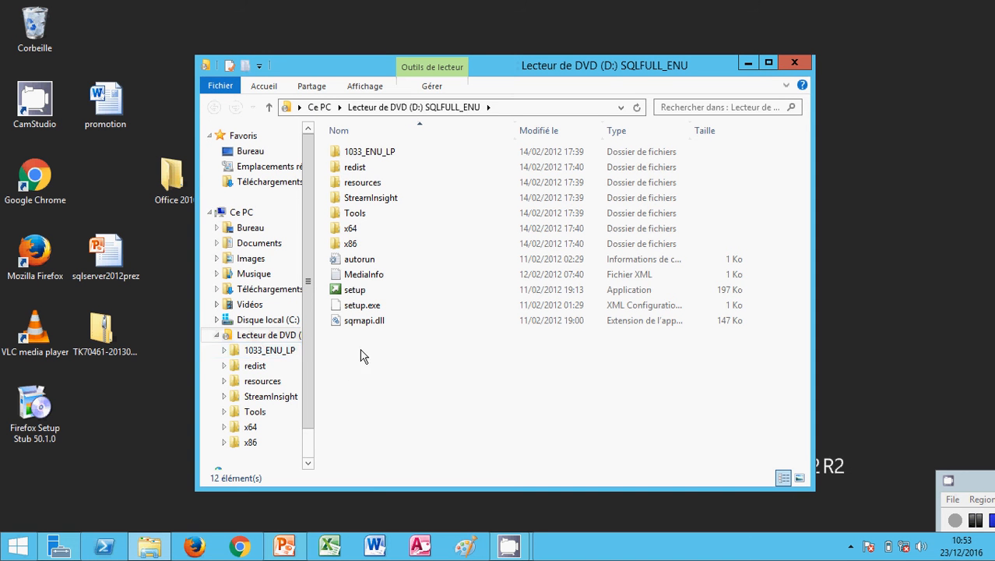
left_click(356, 291)
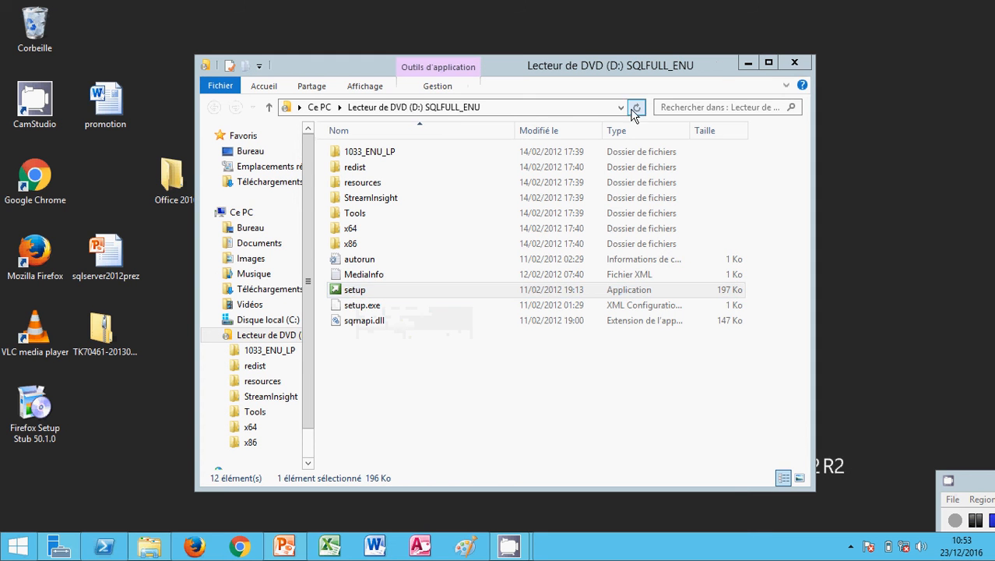
left_click(749, 64)
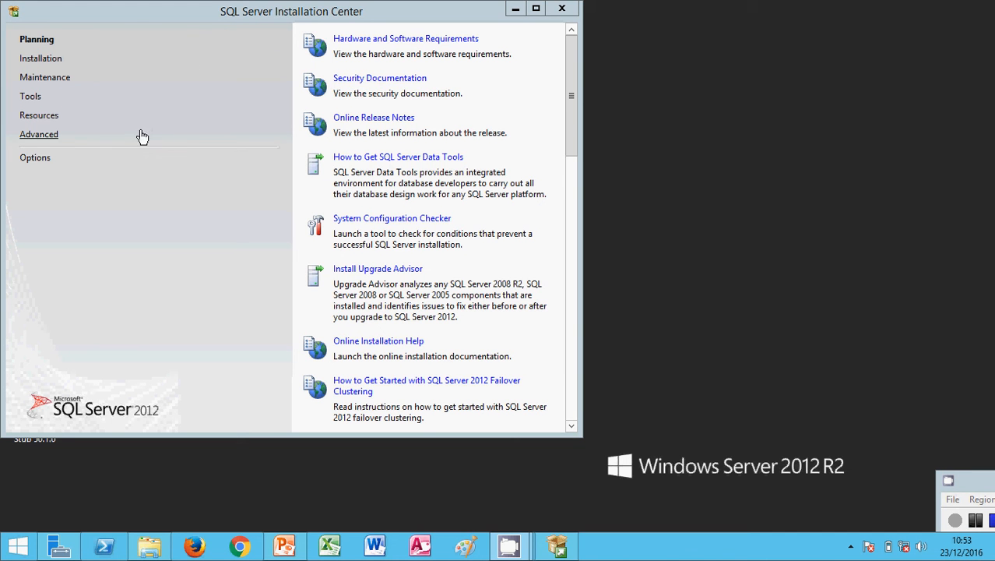
Start a new SQL Server stand-alone installation and continue past the initial Setup Support Rules check
left_click(35, 62)
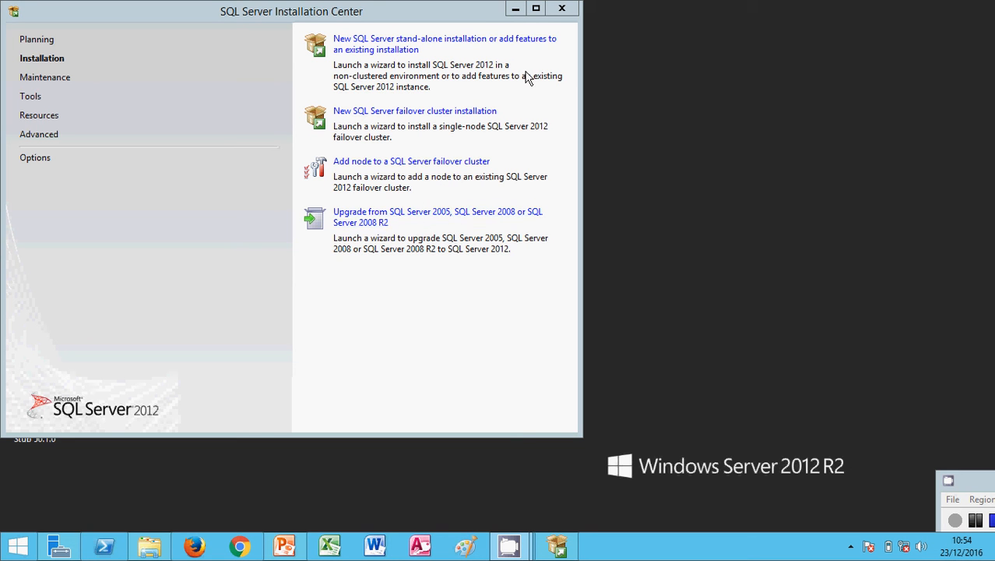
left_click(403, 43)
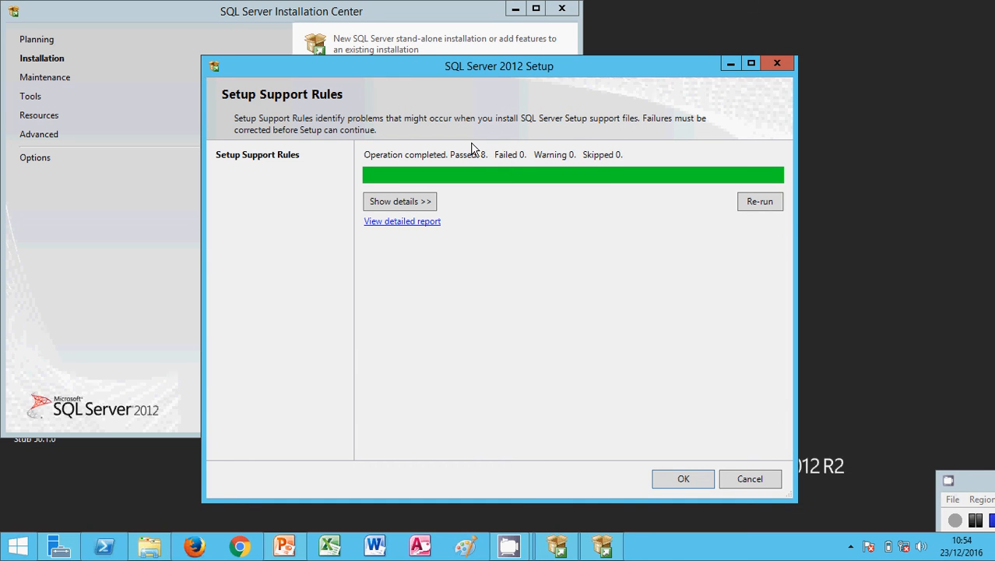
left_click(678, 478)
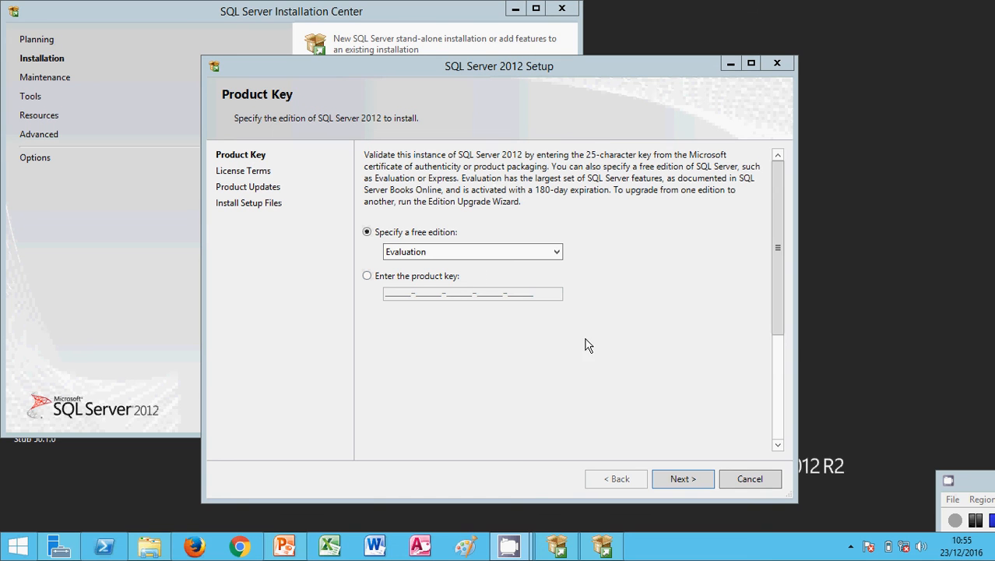
Choose the free Evaluation edition, accept the license terms and opt in to sending feature usage data to Microsoft
left_click(683, 479)
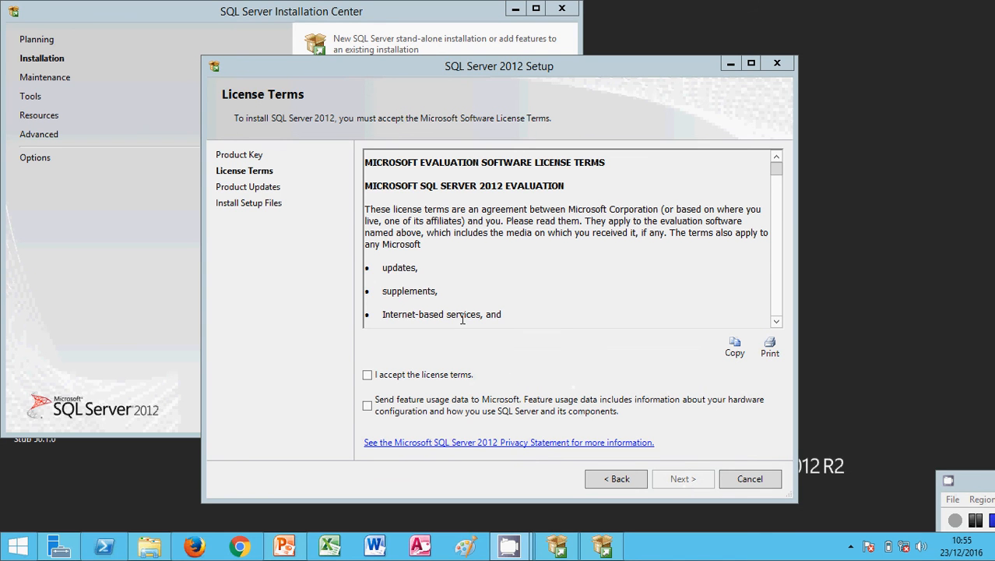
left_click(368, 376)
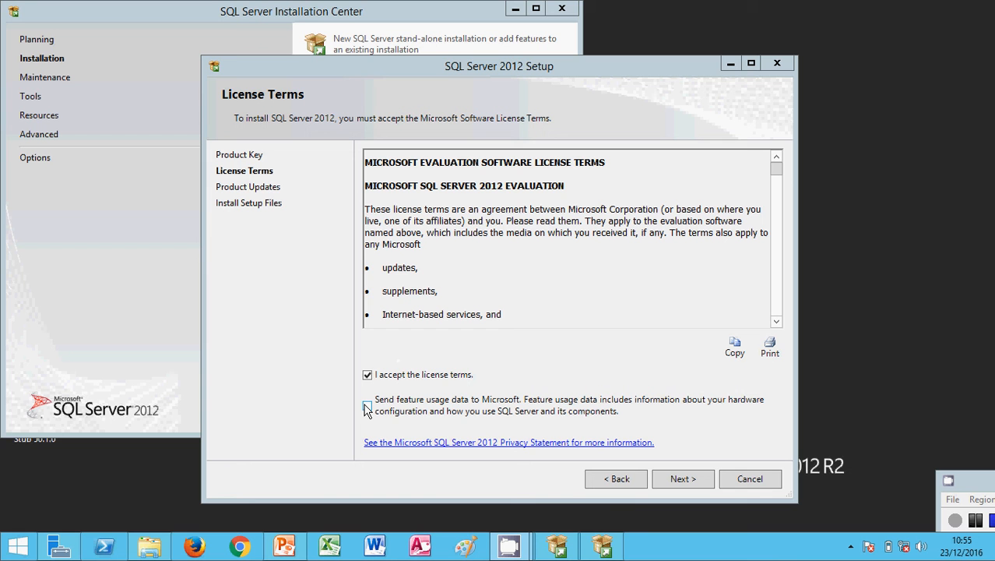
left_click(367, 408)
left_click(676, 481)
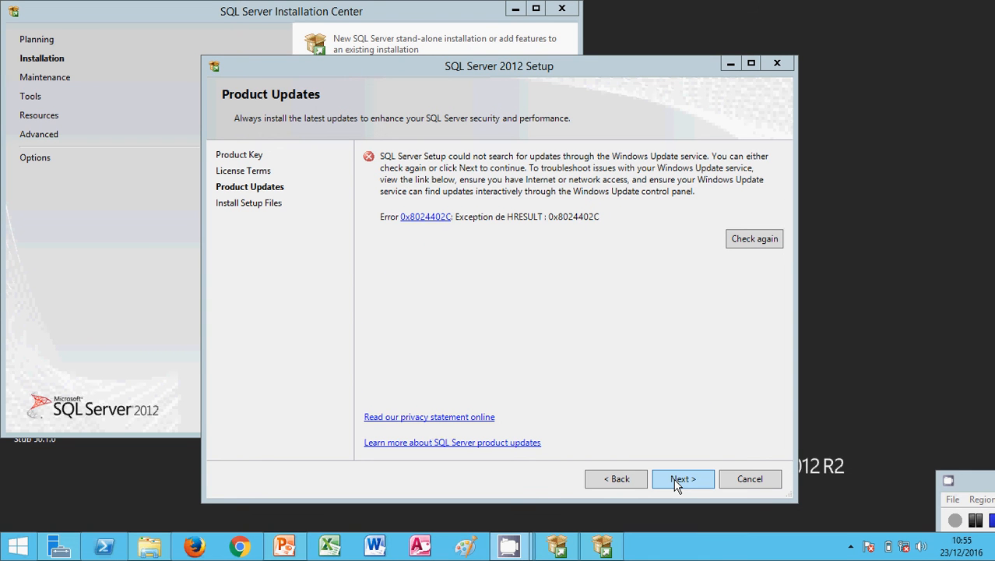
Install the setup files without product updates and review the Microsoft .NET Application Security rule warning before continuing
left_click(676, 480)
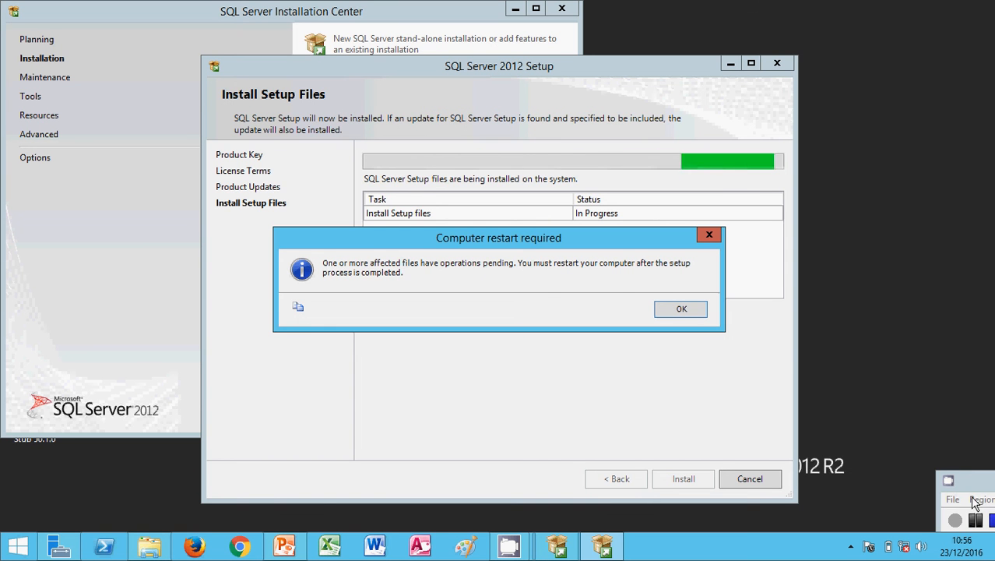
key("Return")
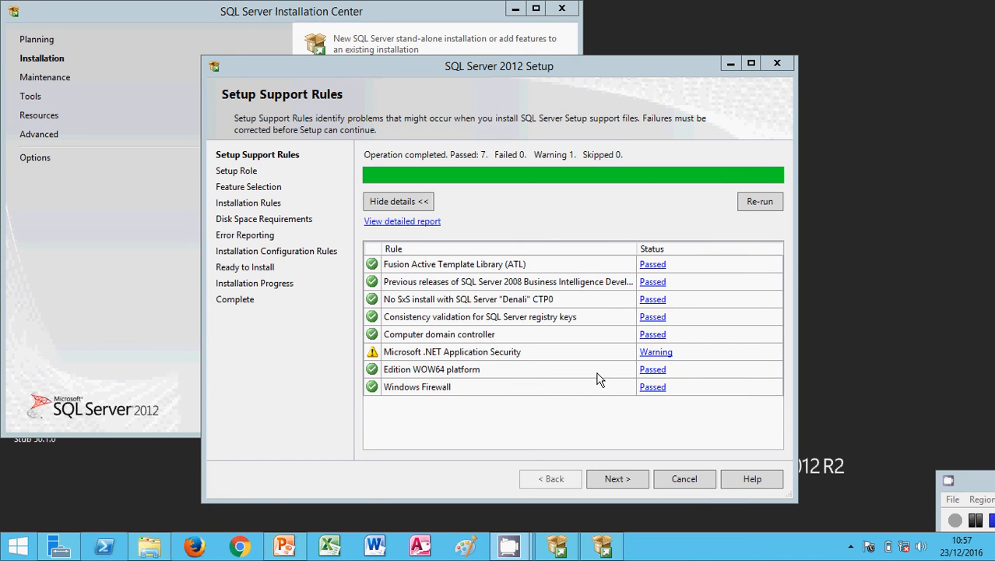
left_click(654, 353)
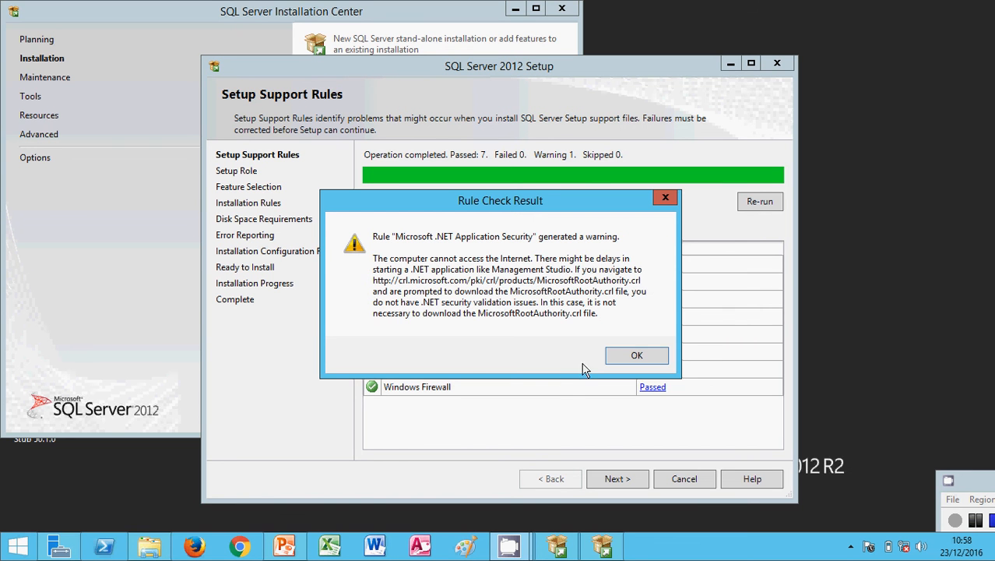
left_click(627, 359)
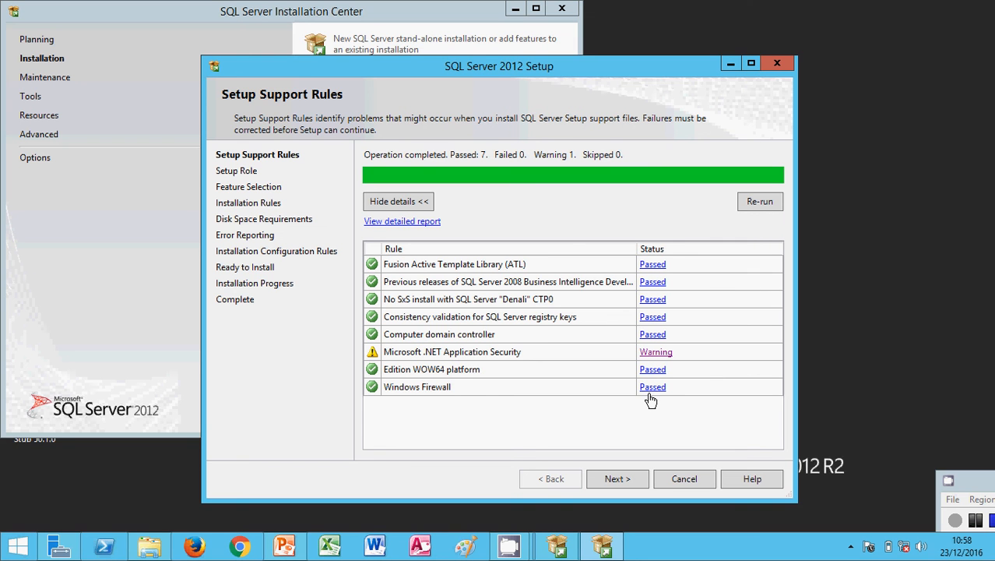
left_click(616, 479)
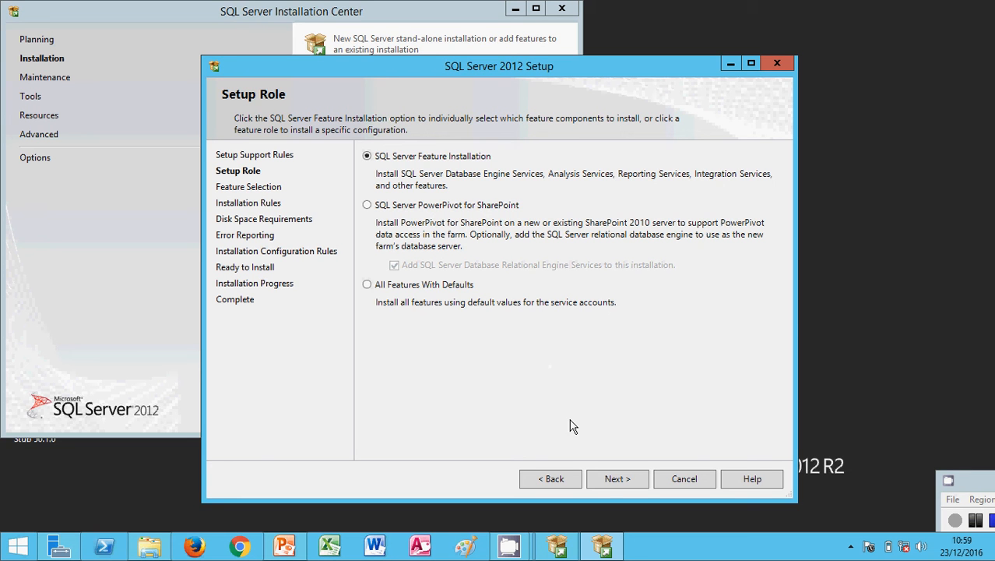
Use the SQL Server Feature Installation role and select all features with the default shared directories
left_click(611, 485)
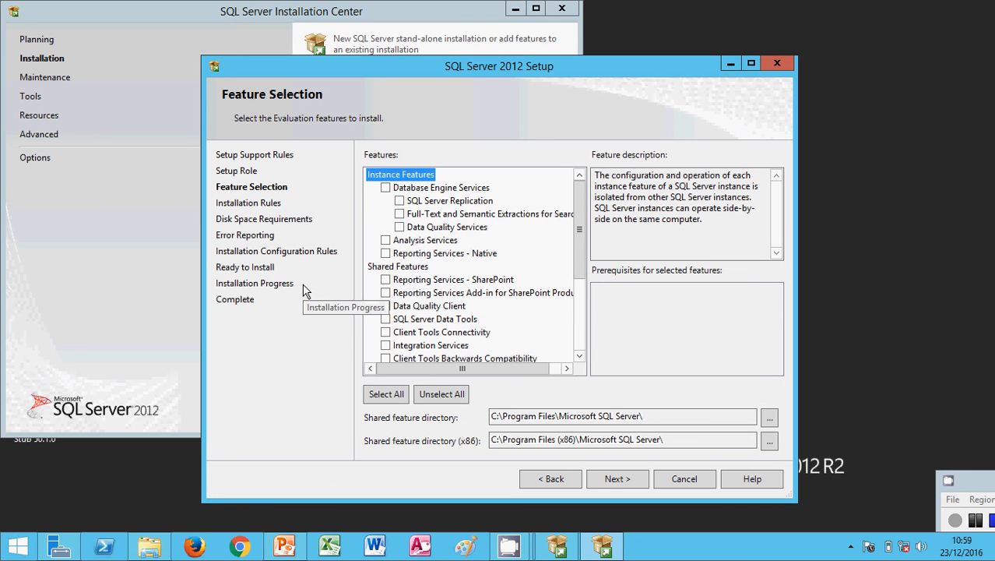
left_click(387, 394)
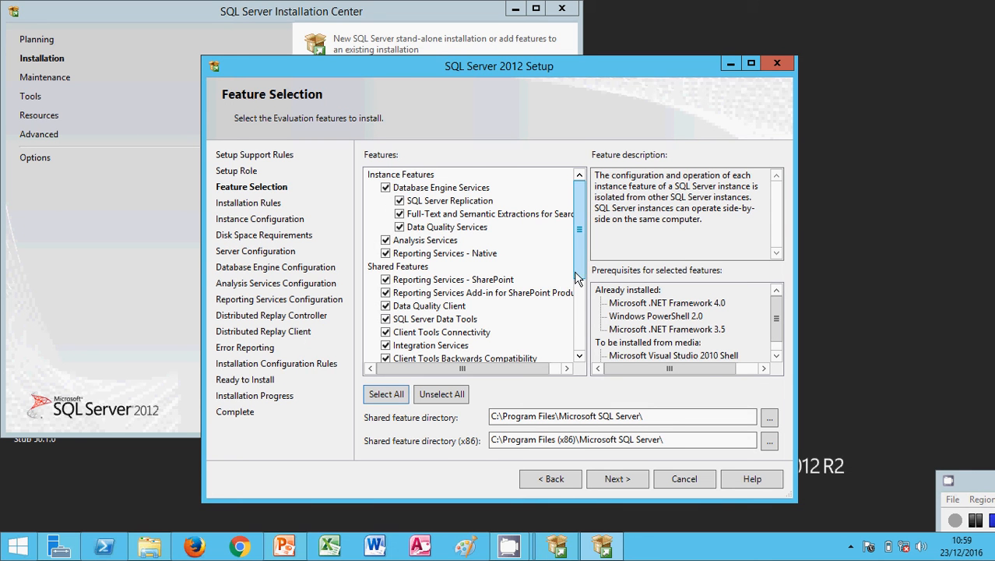
mouse_move(582, 262)
left_mouse_down()
mouse_move(581, 326)
mouse_move(579, 274)
left_mouse_up()
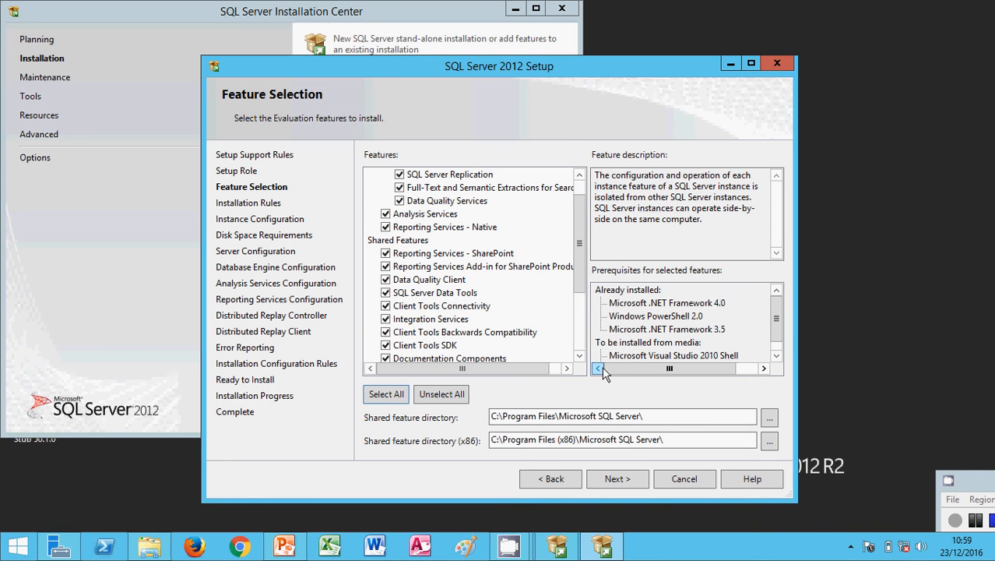
left_click(620, 480)
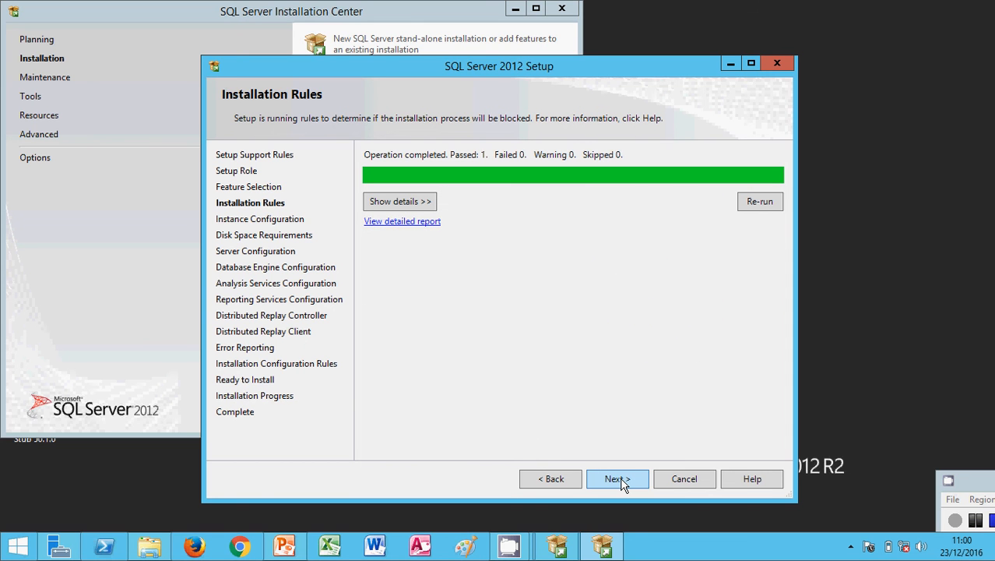
Configure the default instance with ID MSSQLSERVER and keep the proposed service accounts and startup types
left_click(617, 478)
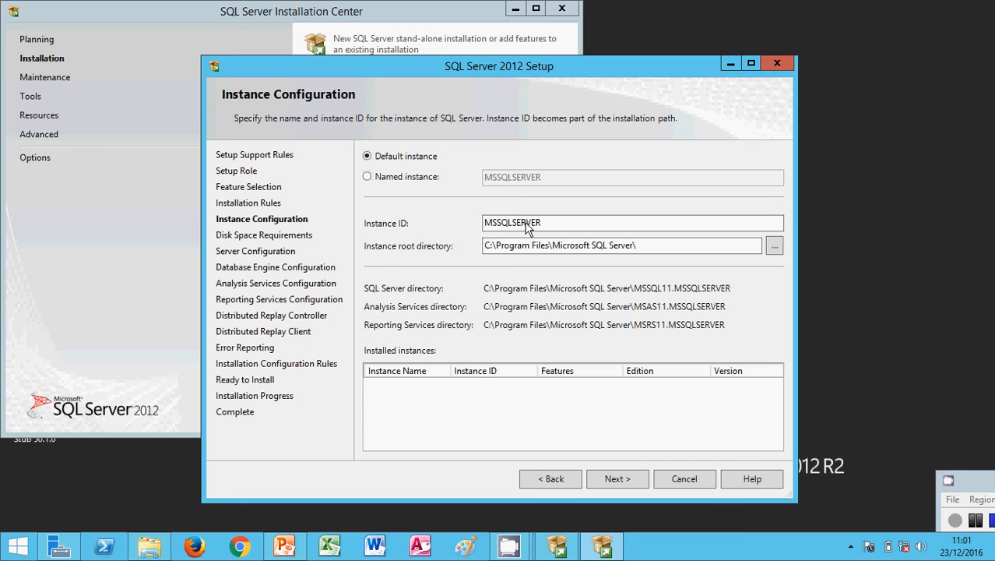
left_click(612, 483)
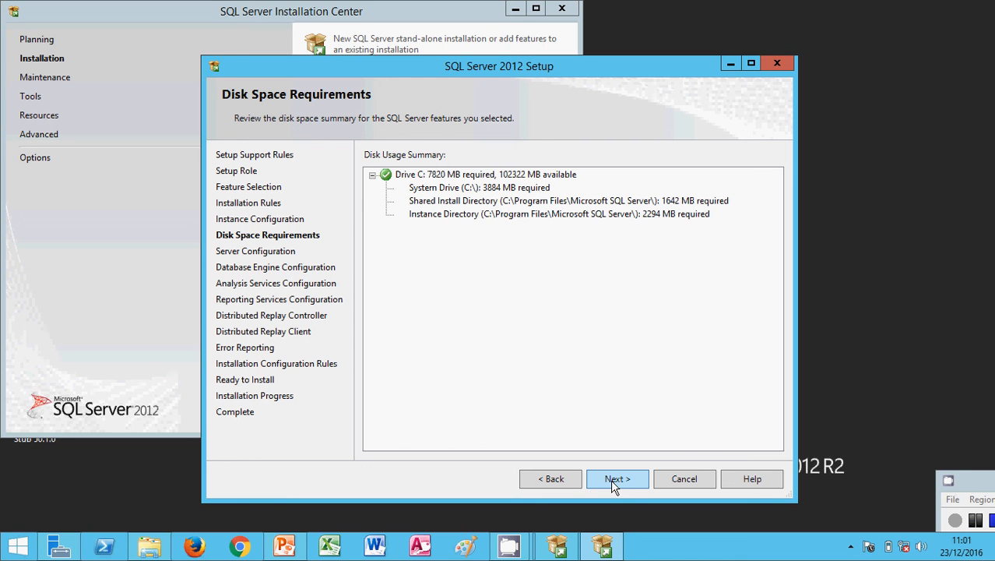
left_click(613, 481)
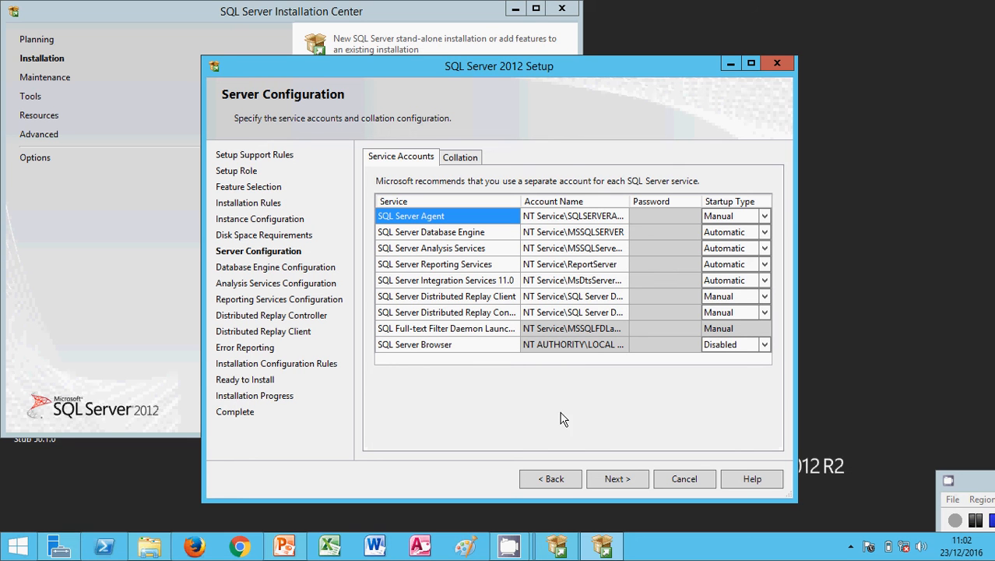
left_click(600, 483)
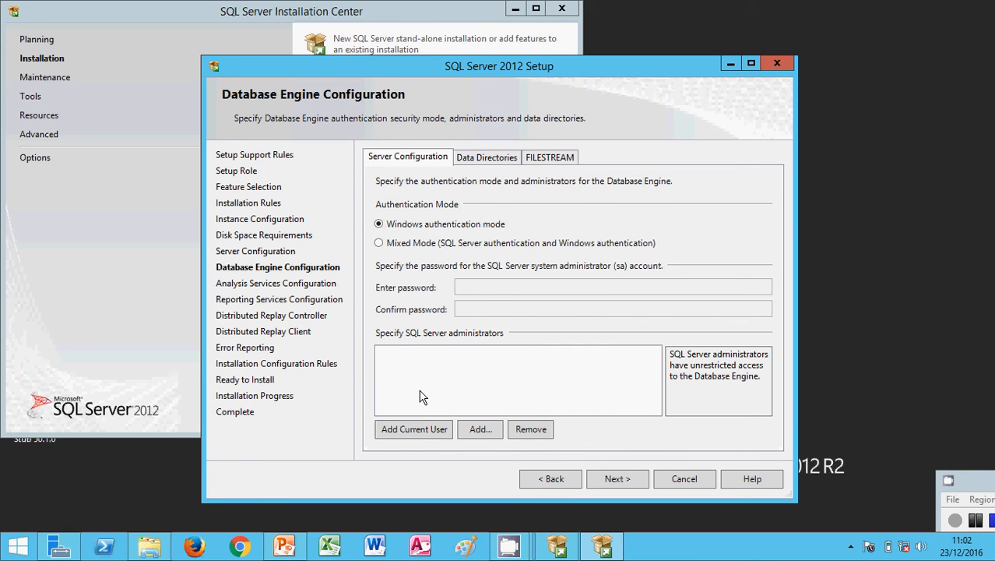
Add the current user as administrator of the Database Engine in Windows authentication mode and of Analysis Services in Multidimensional and Data Mining Mode
left_click(414, 429)
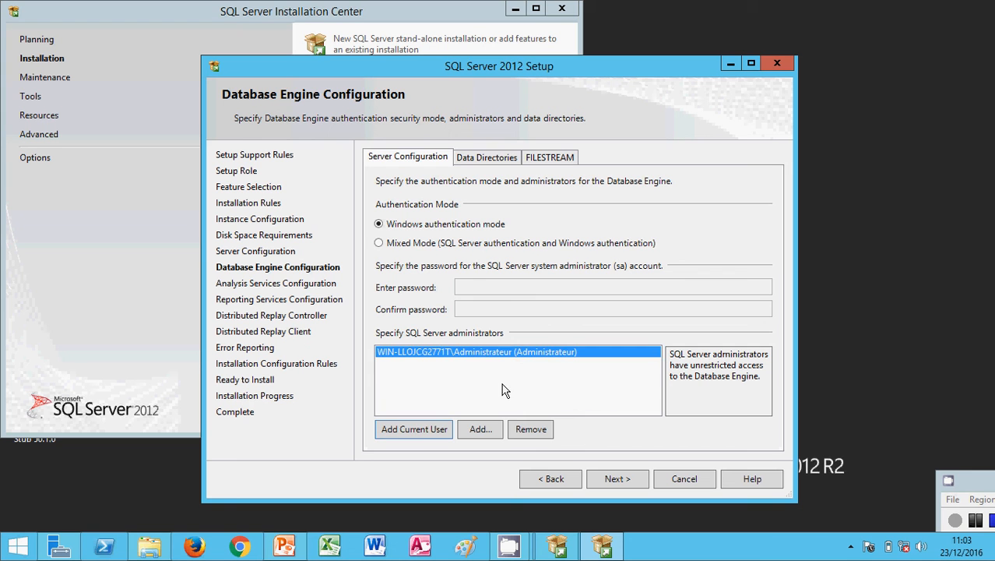
left_click(616, 479)
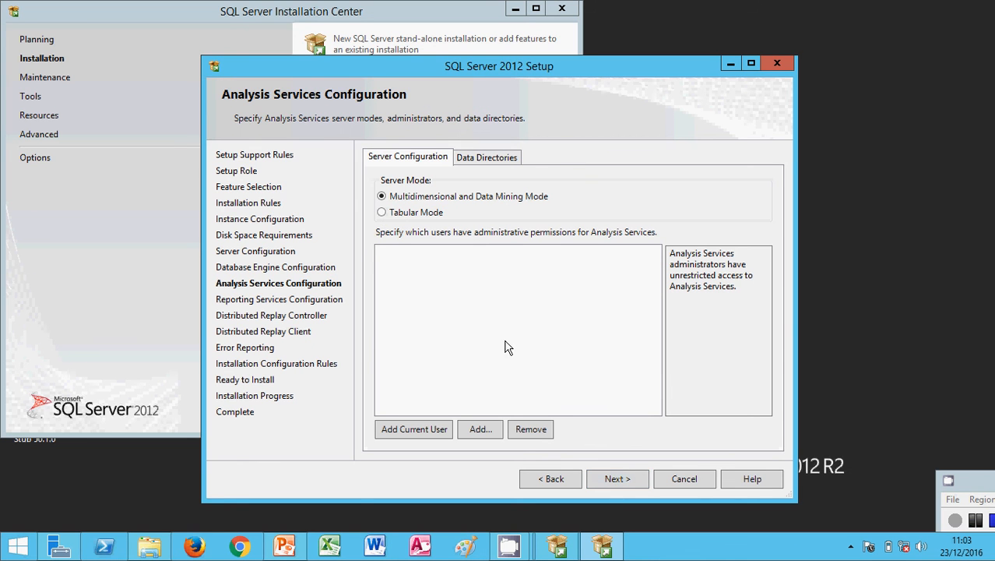
left_click(417, 431)
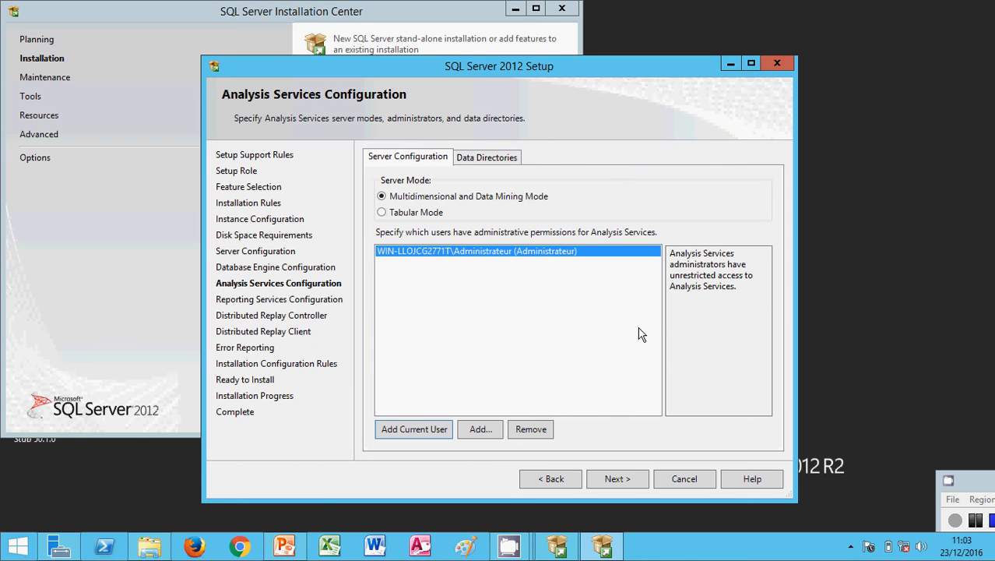
left_click(636, 483)
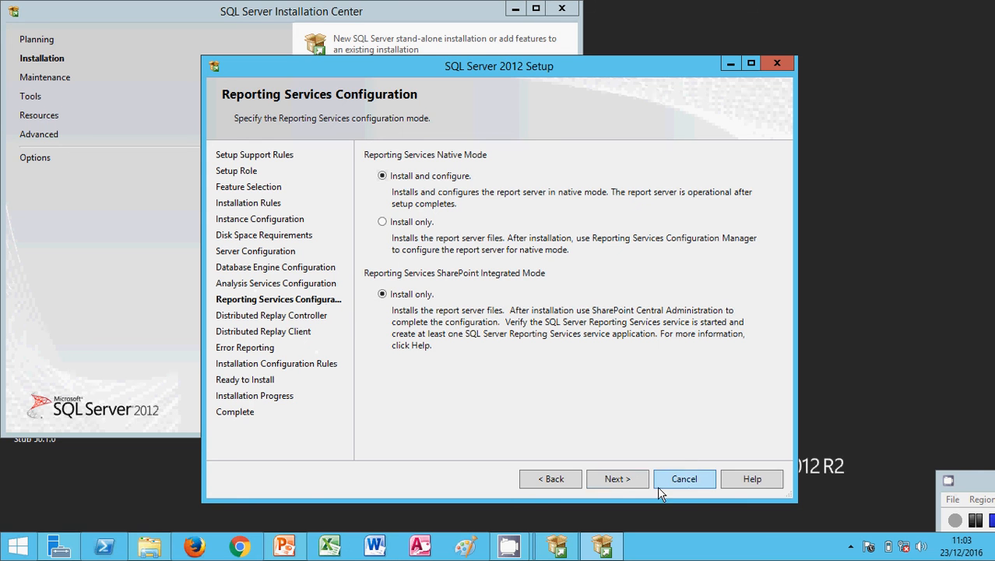
Keep Install and configure for Reporting Services native mode and grant the current user Distributed Replay Controller permissions
left_click(615, 479)
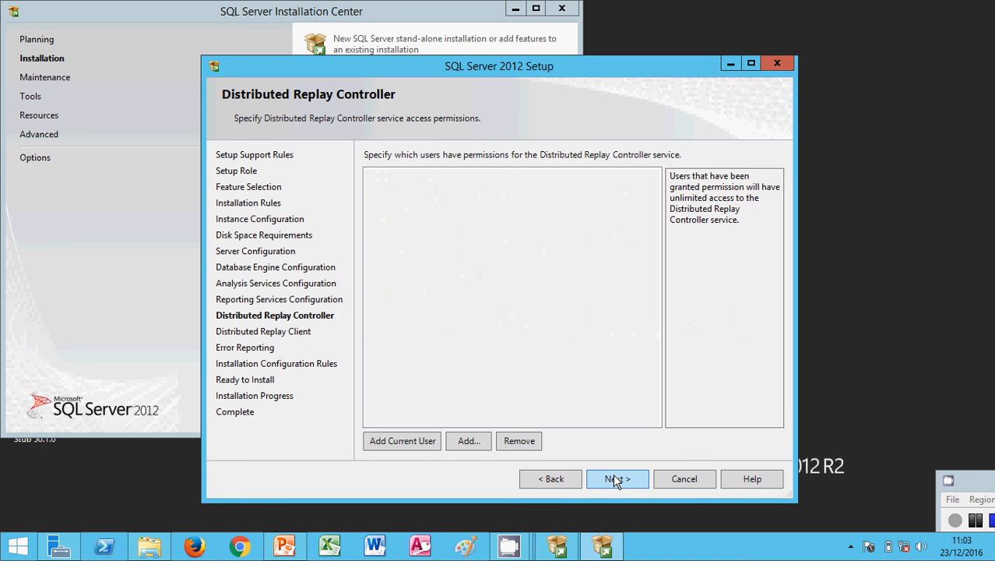
left_click(413, 442)
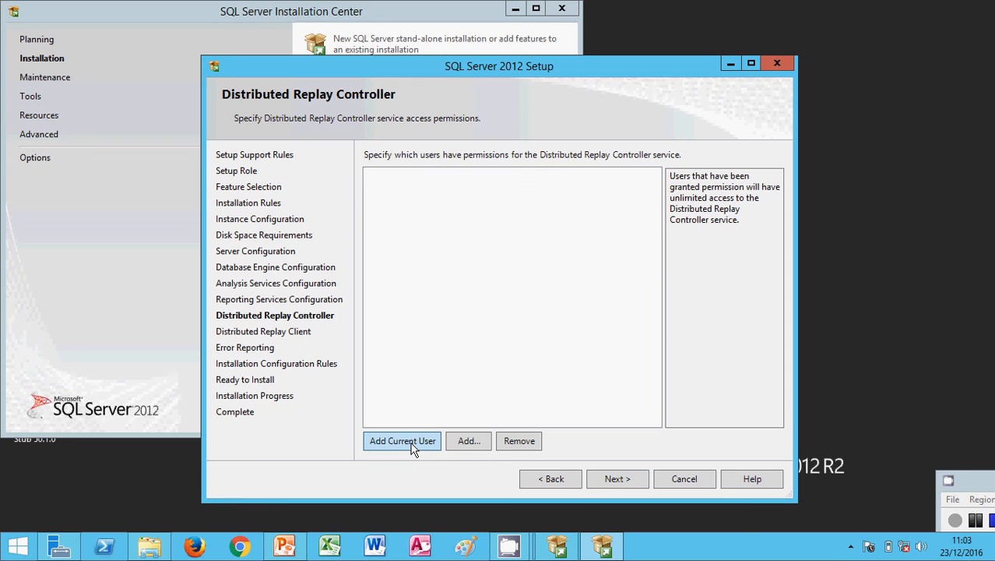
left_click(612, 476)
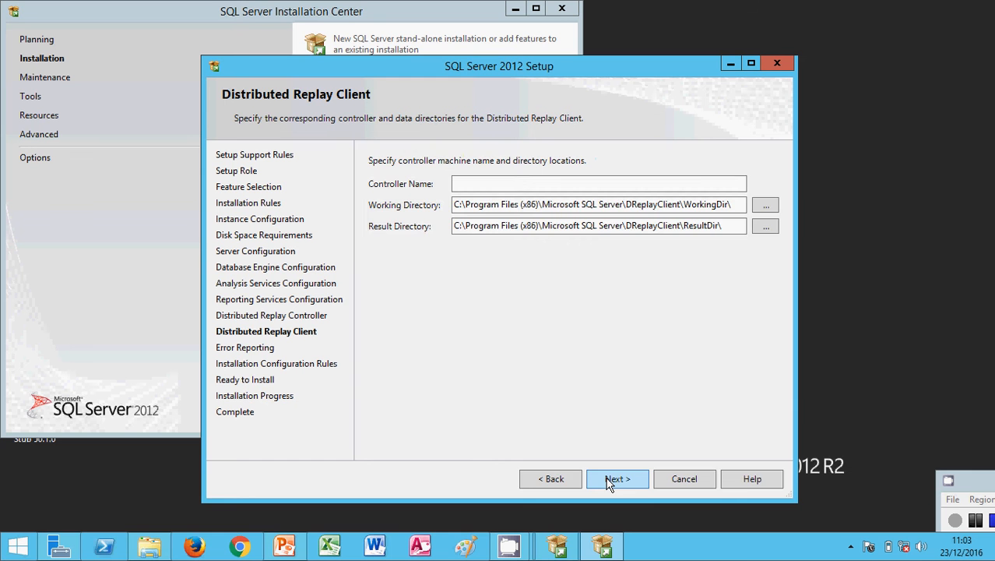
Keep the default Distributed Replay Client directories, leave error reporting off and start the SQL Server 2012 installation
left_click(610, 479)
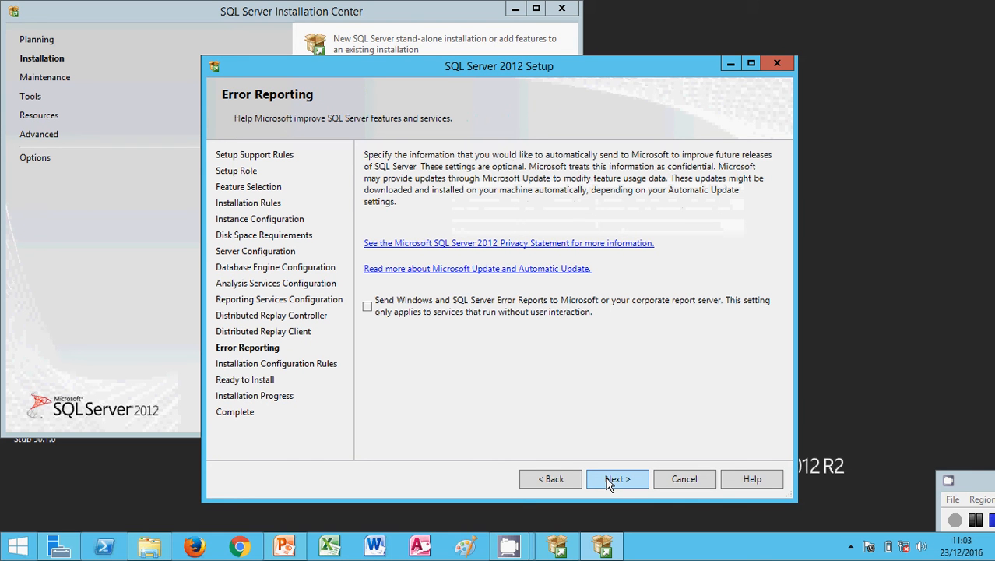
left_click(610, 479)
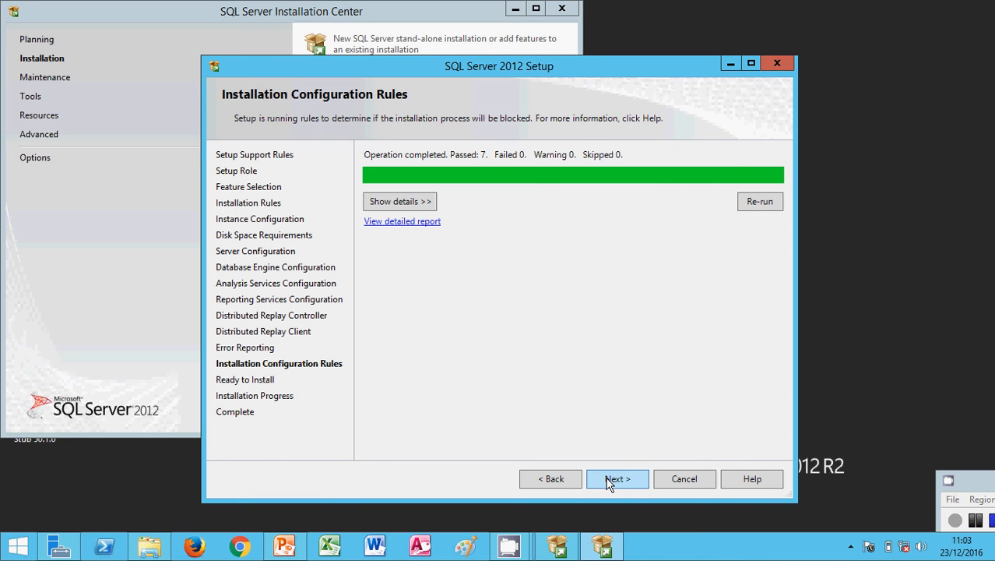
left_click(610, 479)
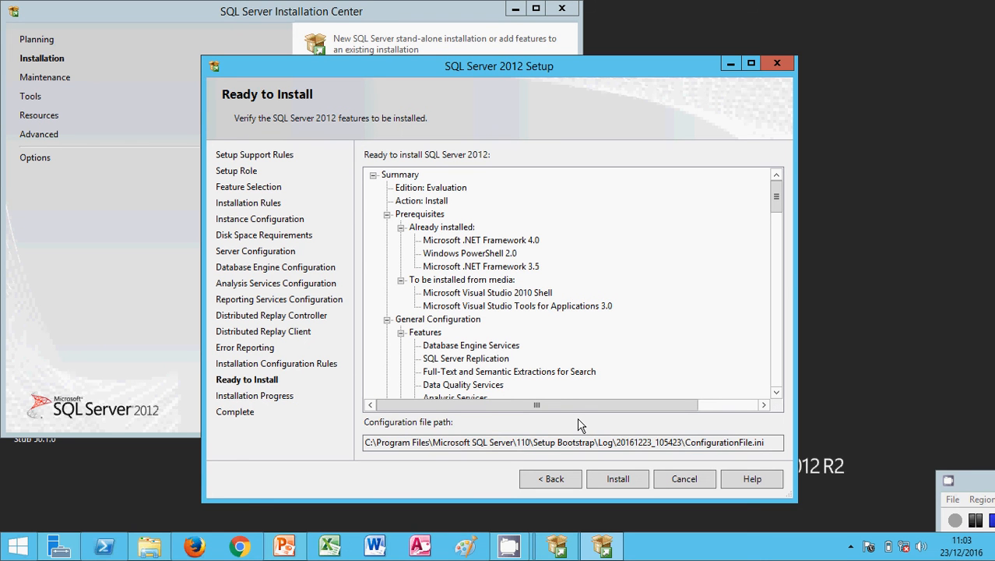
left_click(618, 481)
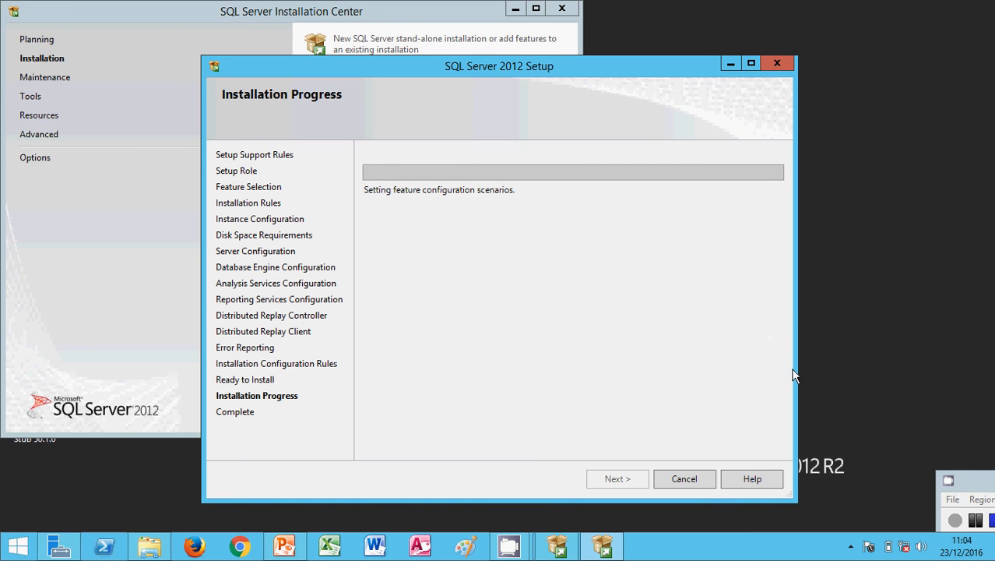
left_click(977, 520)
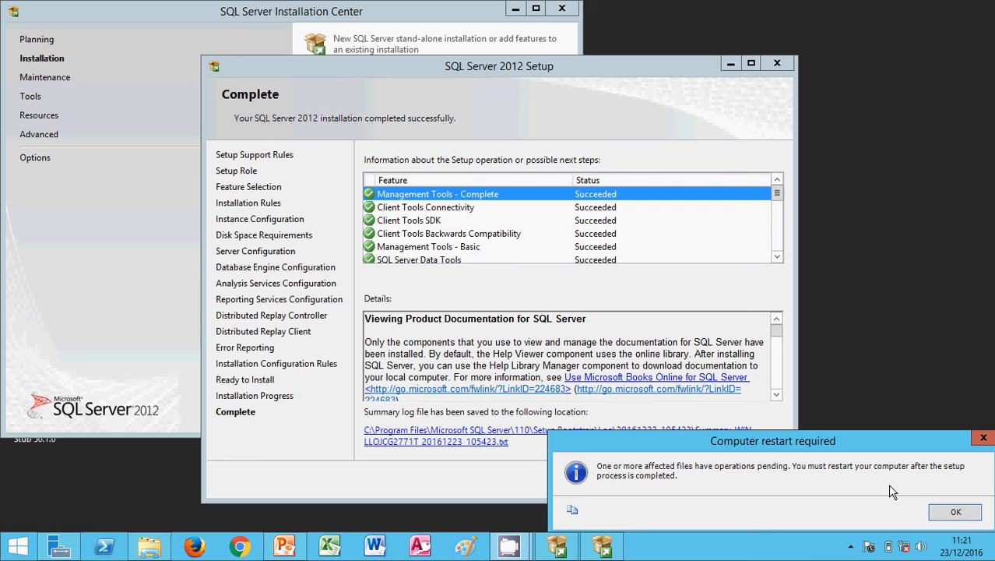
Acknowledge the required restart, review the installed features, and close the SQL Server 2012 Setup wizard and Installation Center
left_click(983, 441)
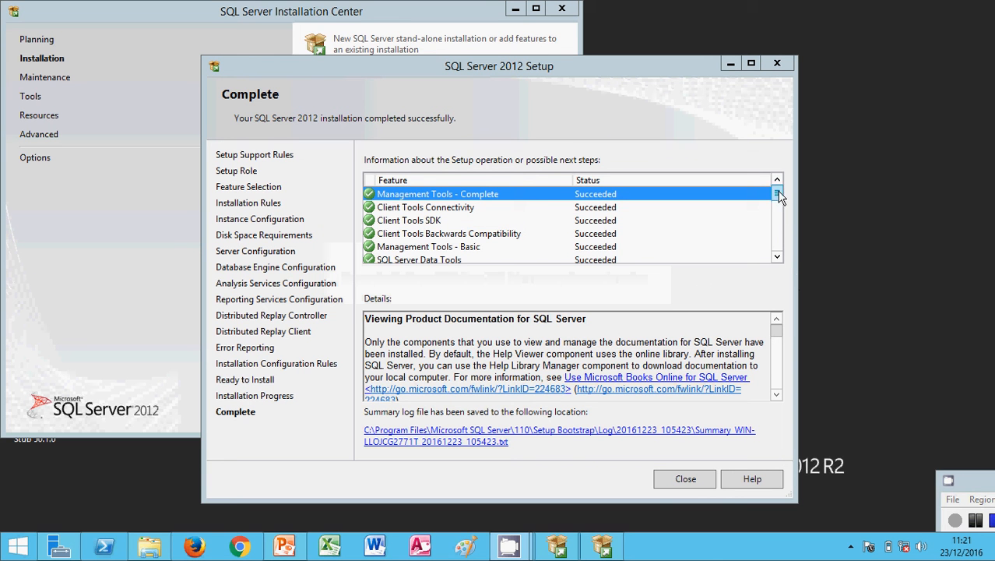
mouse_move(777, 193)
left_mouse_down()
mouse_move(779, 259)
mouse_move(782, 193)
left_mouse_up()
left_click(685, 478)
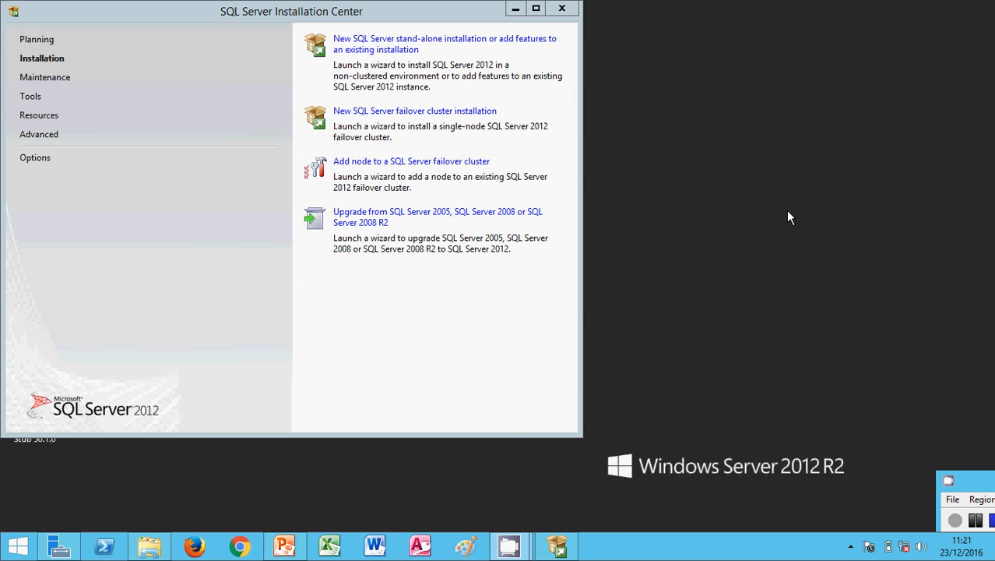
left_click(572, 11)
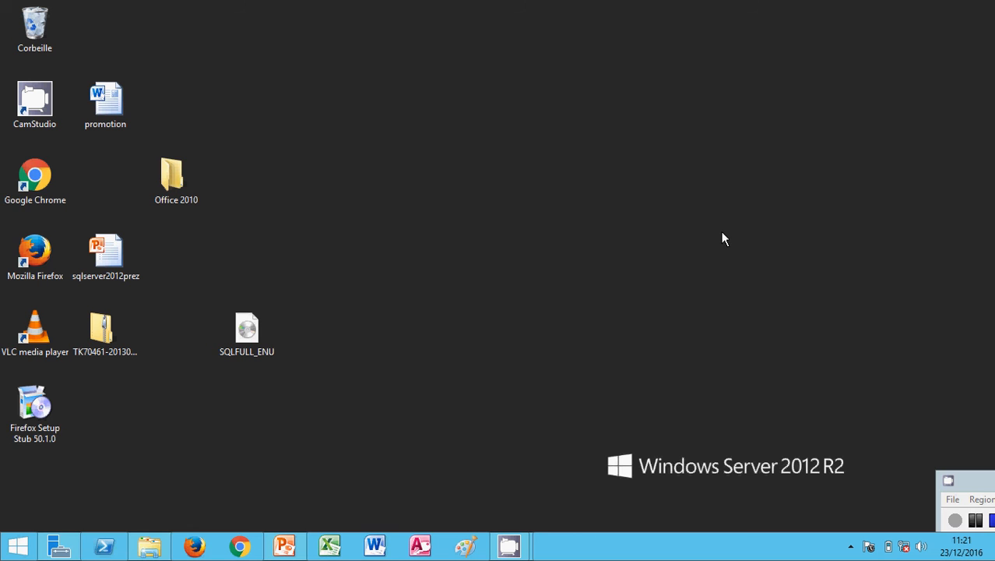
Search Windows for "ssm" and pin SQL Server Management Studio to the taskbar
mouse_move(994, 556)
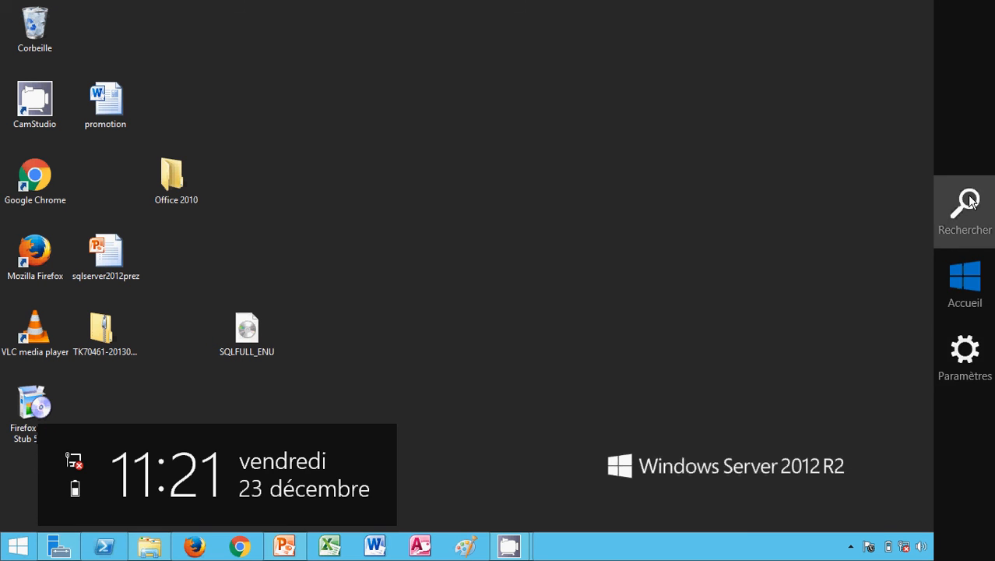
key("super+s")
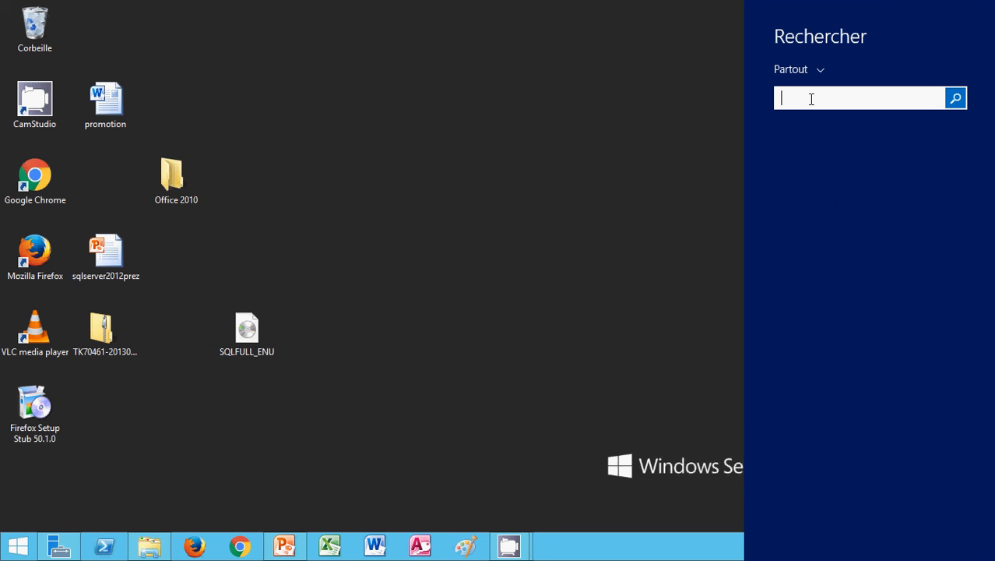
type("ssm")
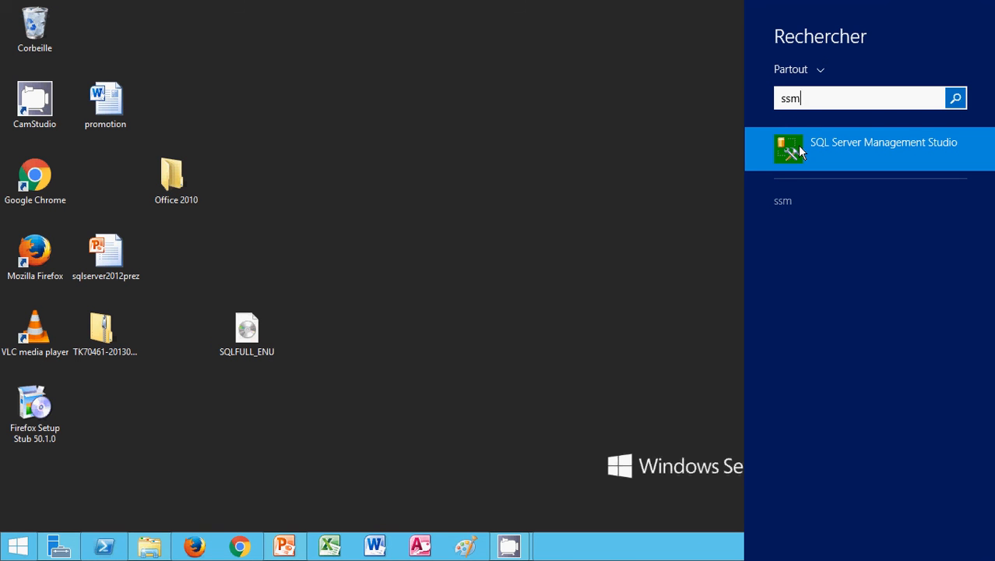
right_click(800, 152)
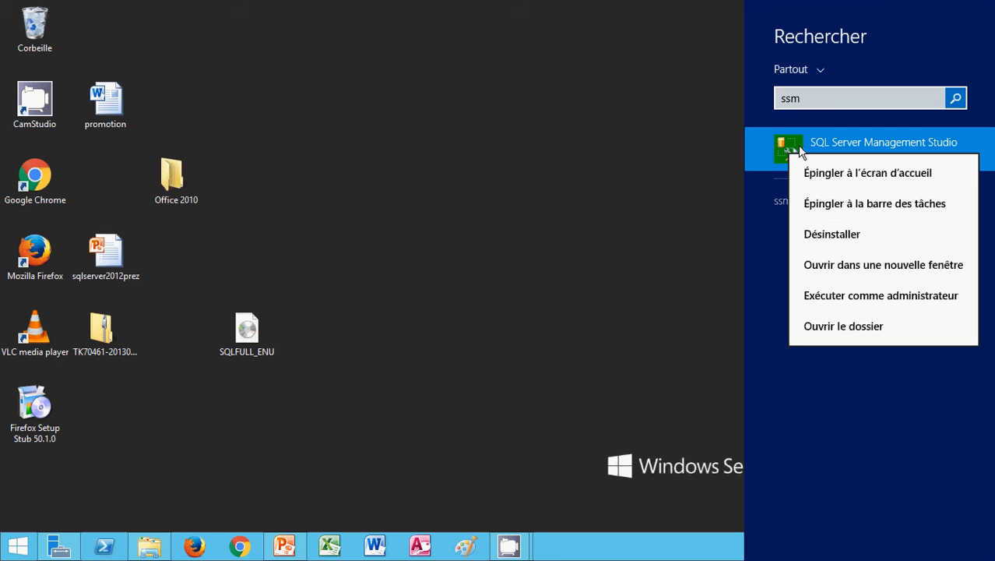
left_click(813, 205)
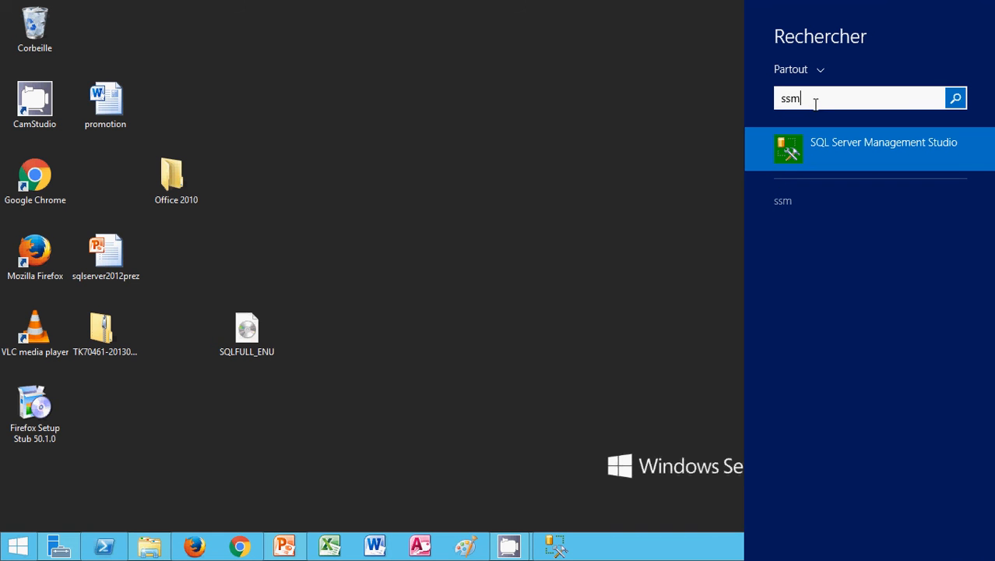
key("BackSpace")
key("BackSpace")
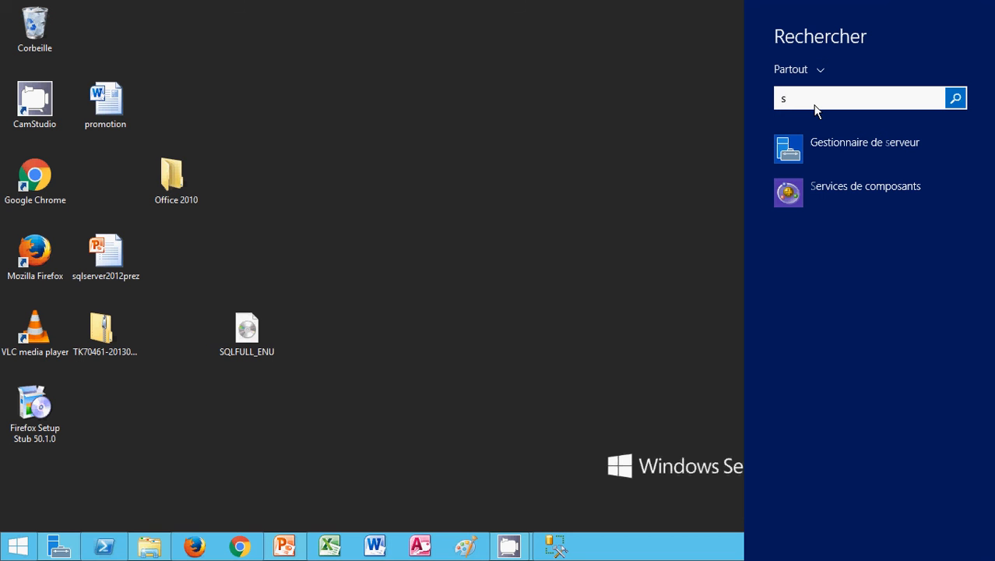
type("ql")
key("Down")
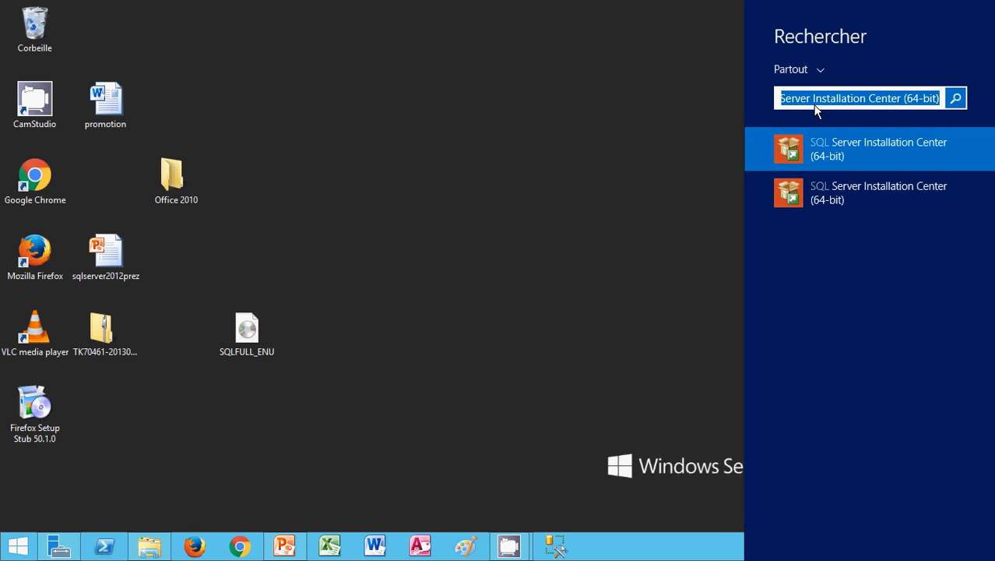
key("BackSpace")
key("BackSpace")
key("BackSpace")
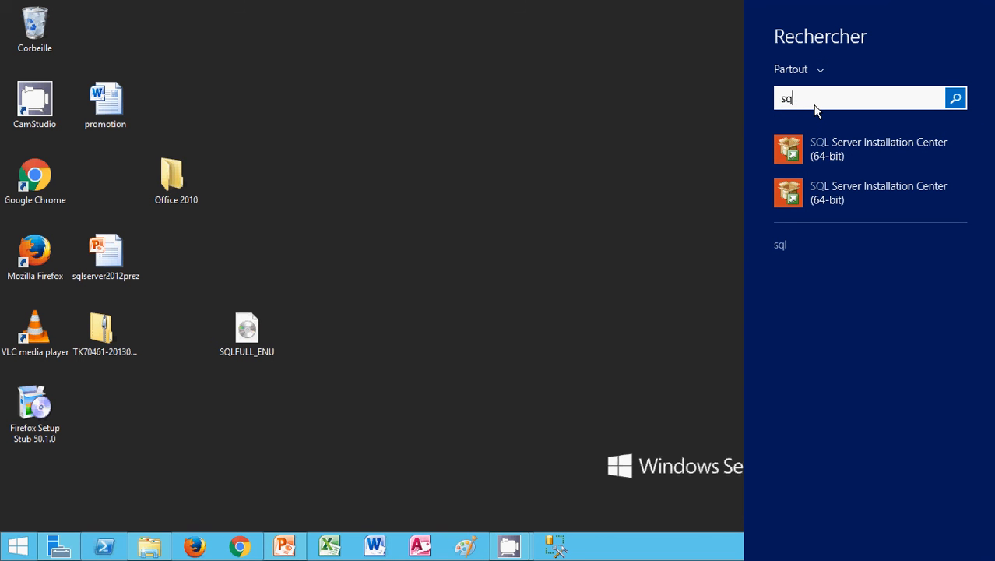
key("BackSpace")
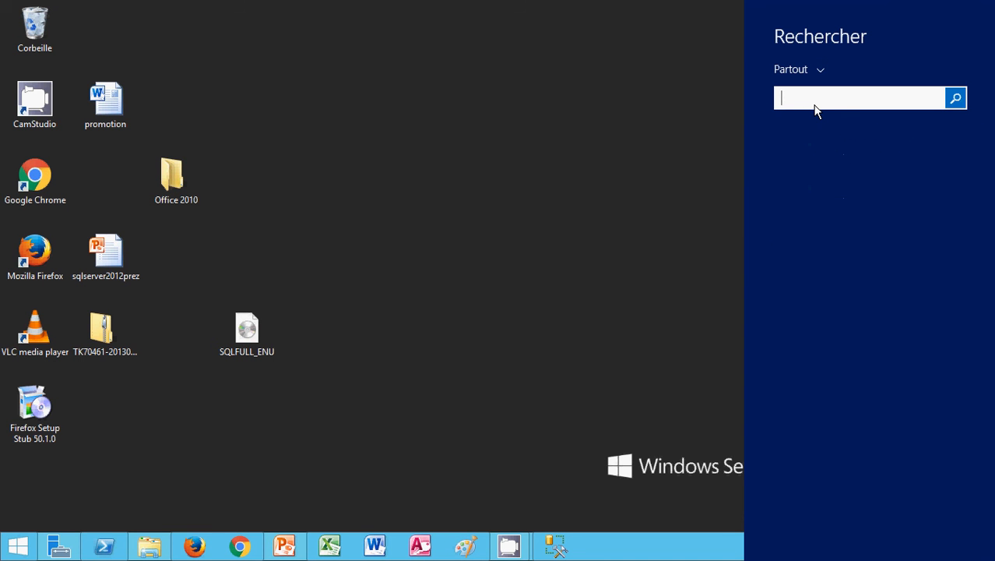
type("ss")
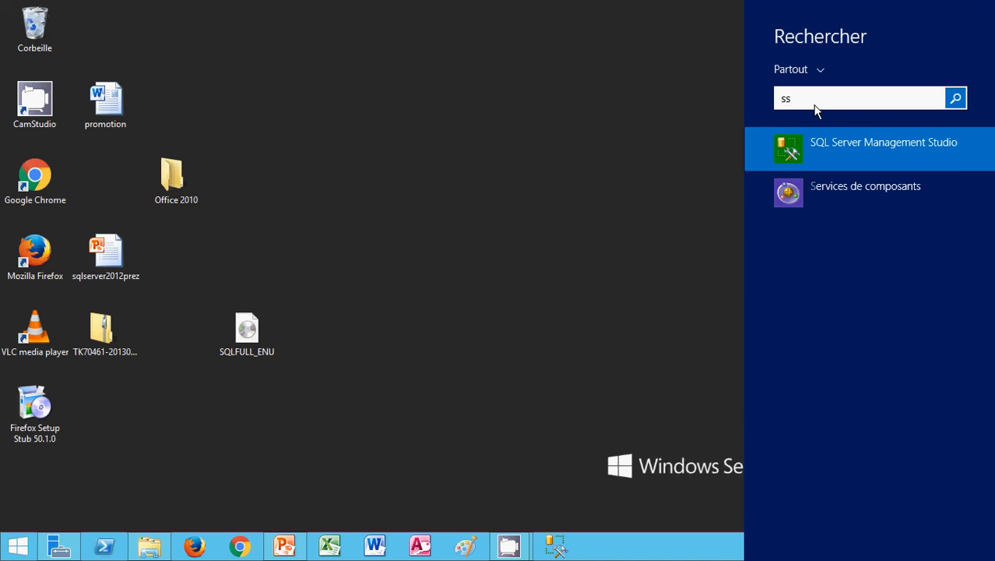
key("BackSpace")
key("BackSpace")
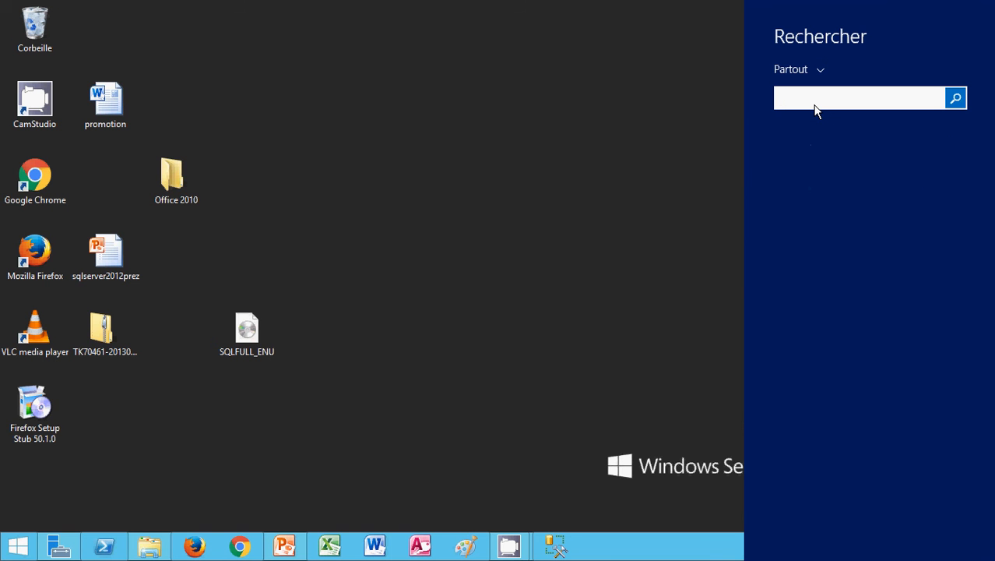
Search Windows for "conf", pin SQL Server Configuration Manager to the taskbar and return to the desktop
type("conf")
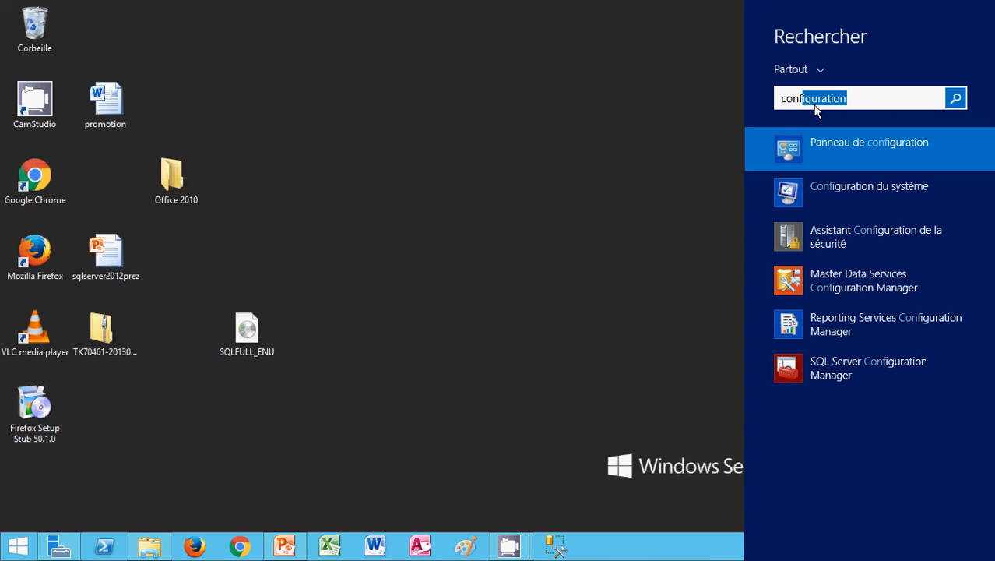
right_click(832, 375)
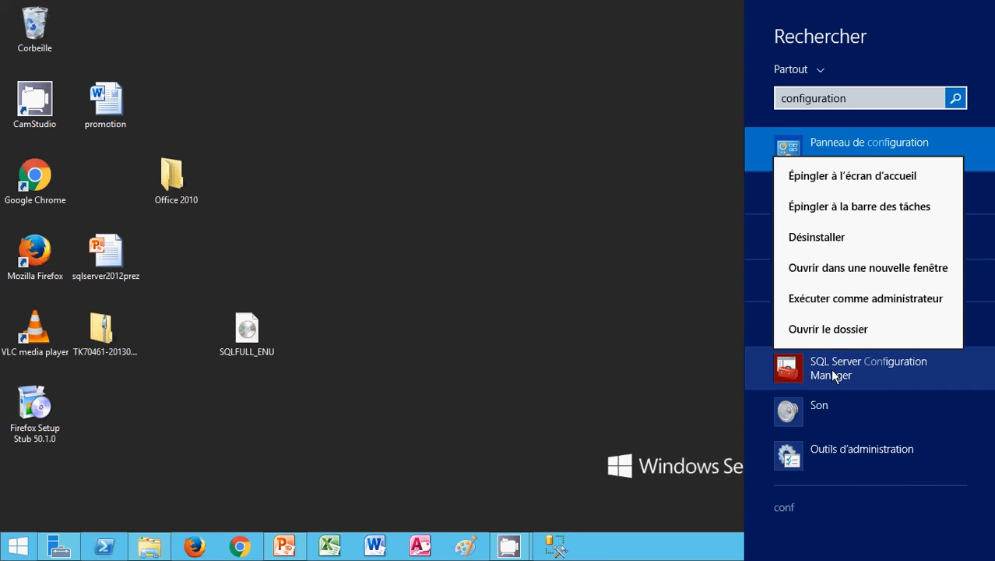
left_click(811, 207)
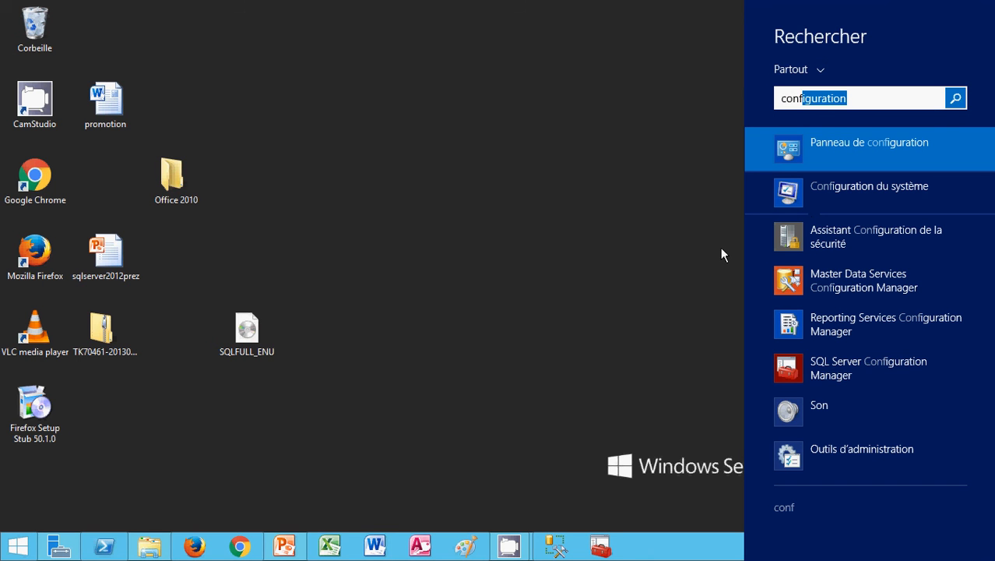
left_click(595, 259)
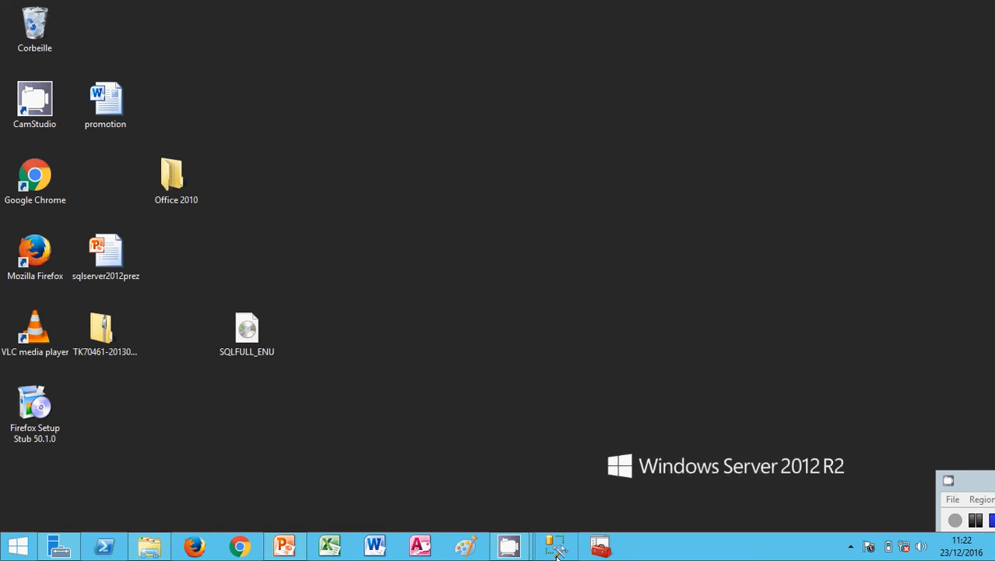
Test-launch SQL Server Configuration Manager and Management Studio, connecting the latter to the Database Engine with Windows Authentication, and close both
left_click(599, 549)
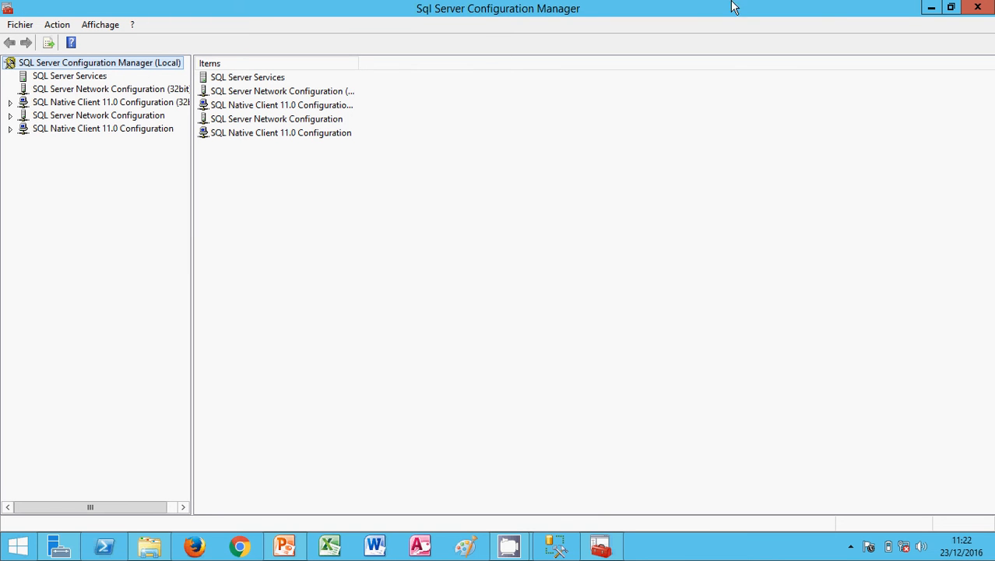
left_click(989, 5)
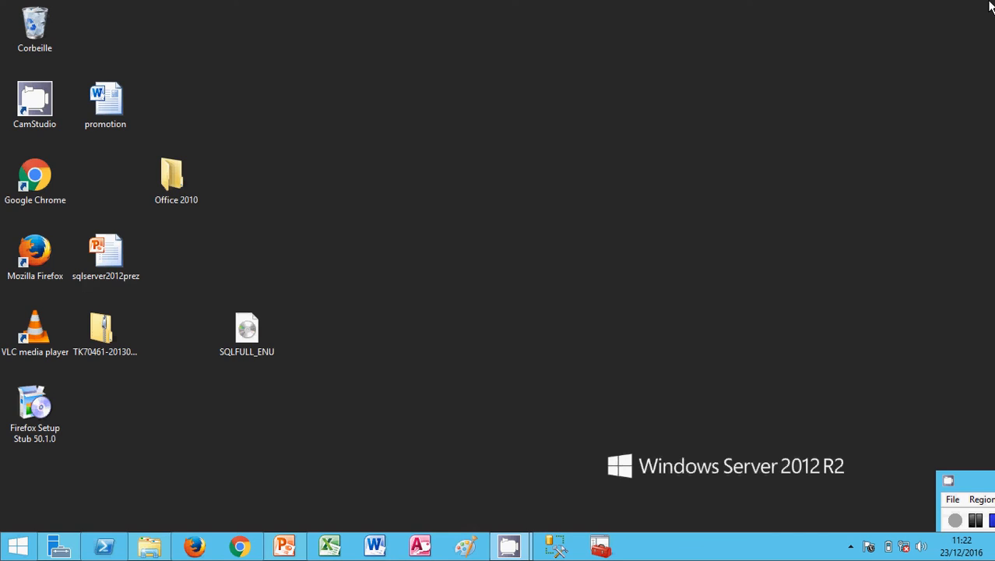
left_click(554, 547)
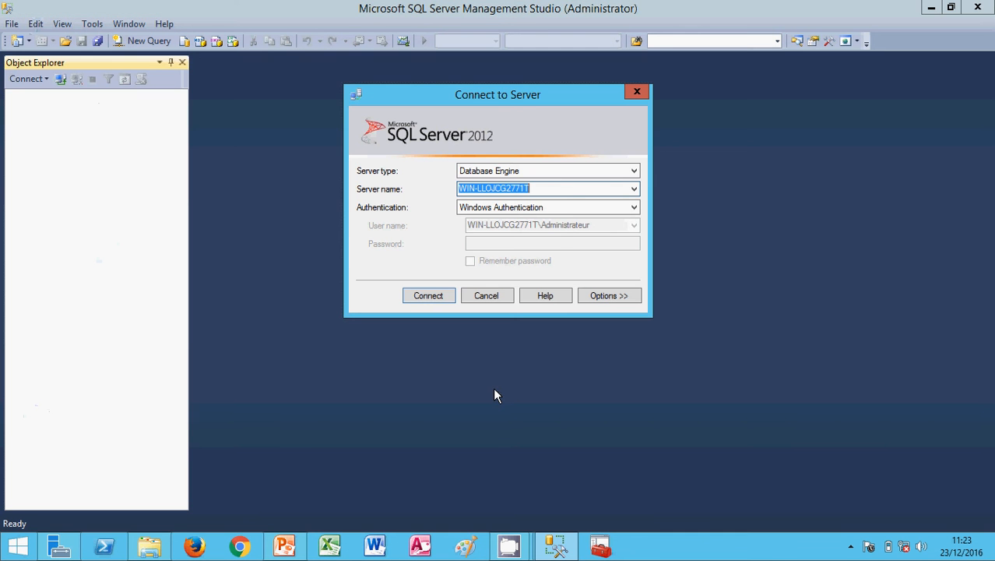
left_click(441, 297)
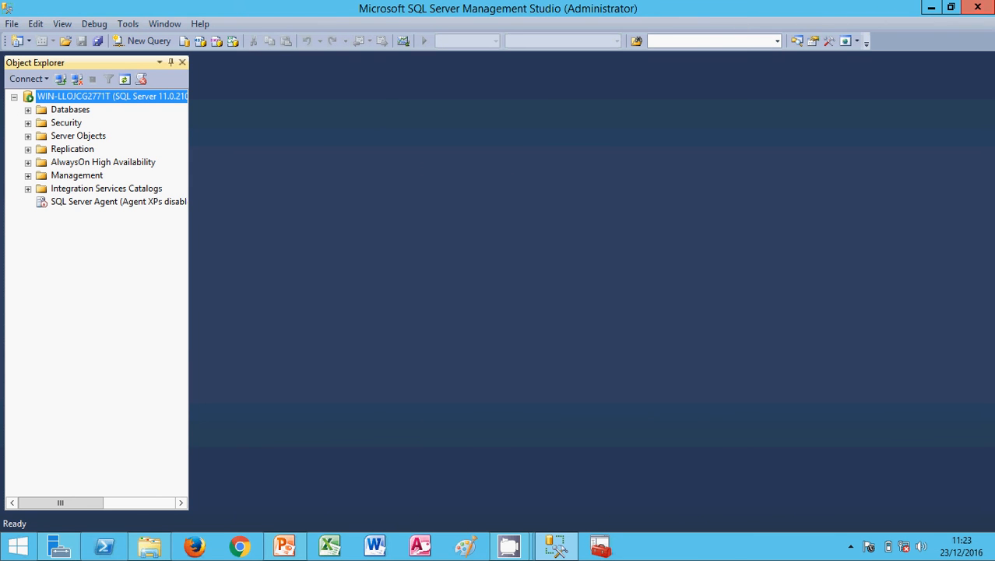
mouse_move(991, 1)
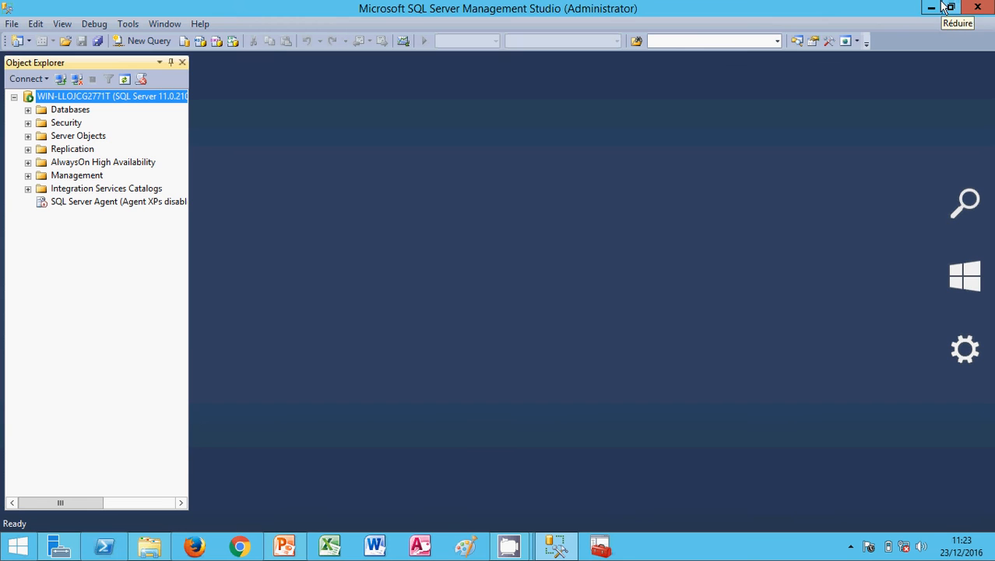
left_click(975, 7)
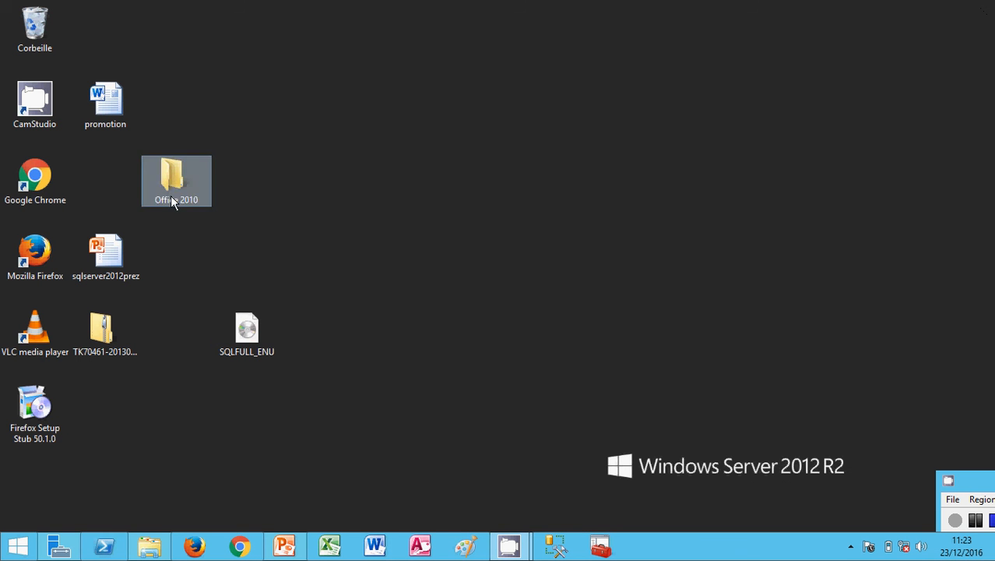
double_click(112, 315)
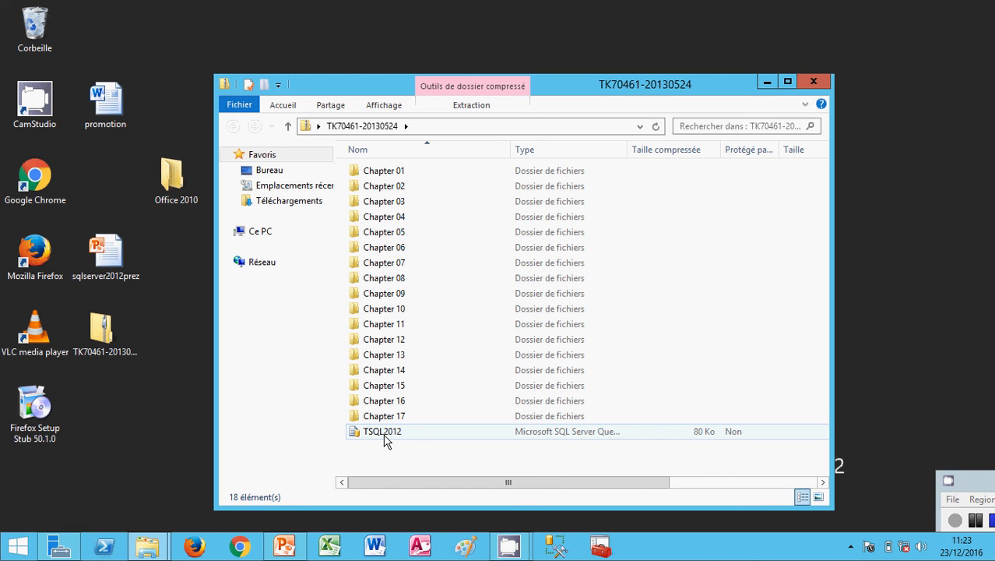
left_click(387, 441)
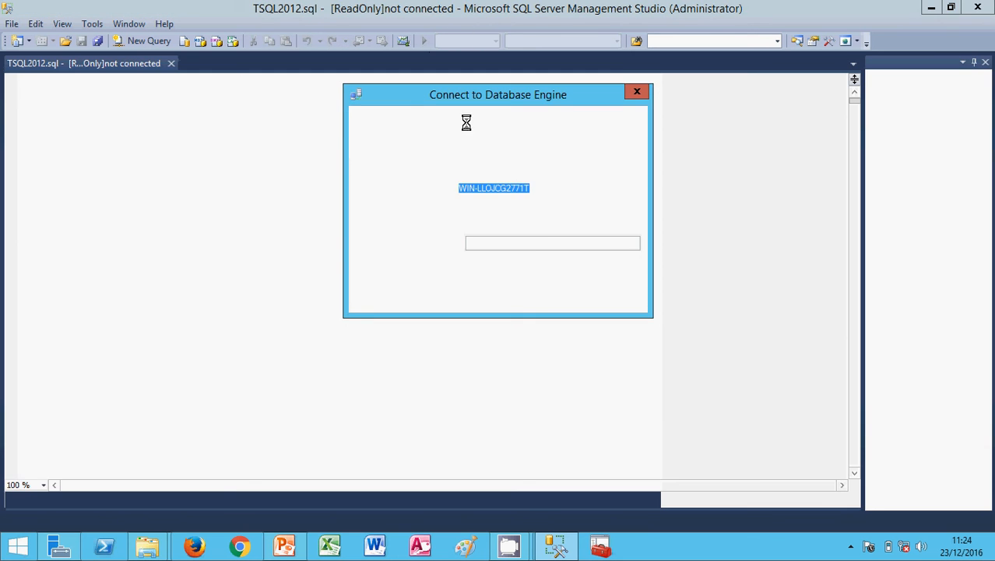
left_click(429, 296)
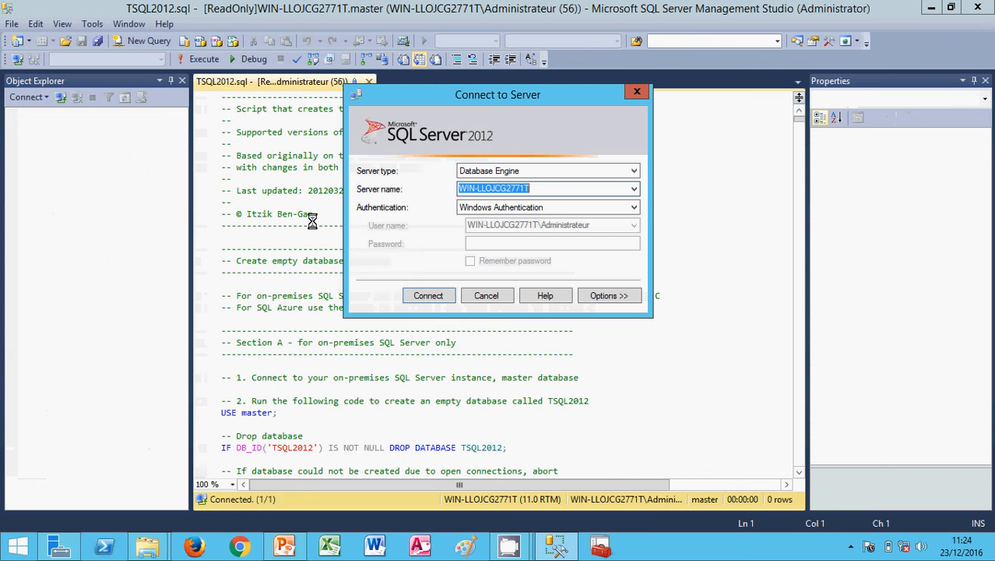
left_click(427, 296)
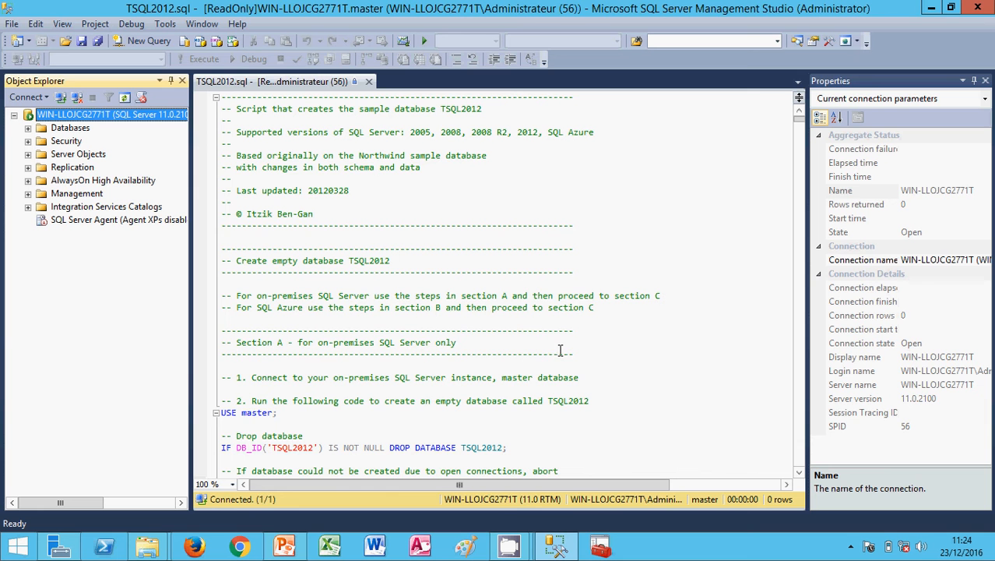
left_click(606, 234)
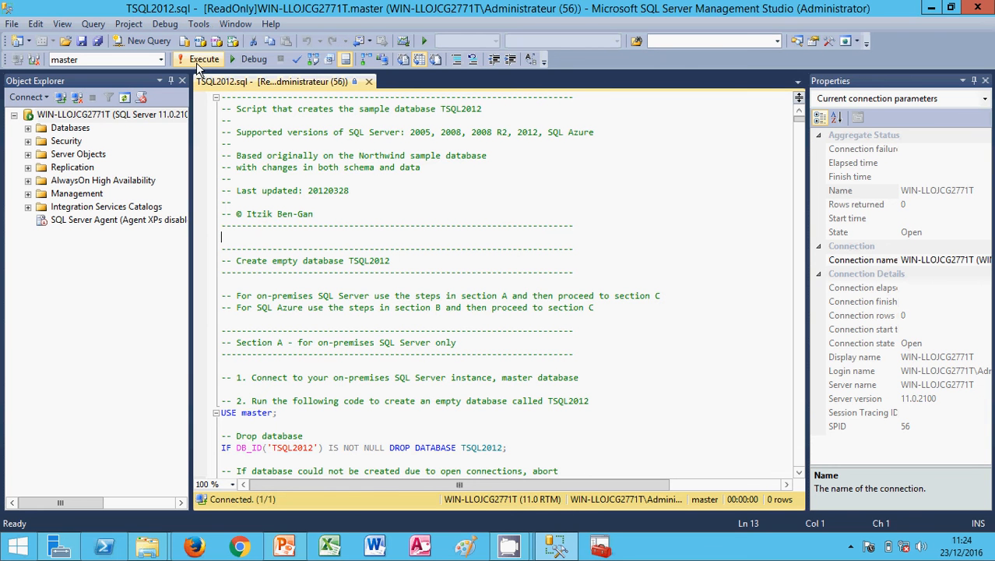
left_click(198, 62)
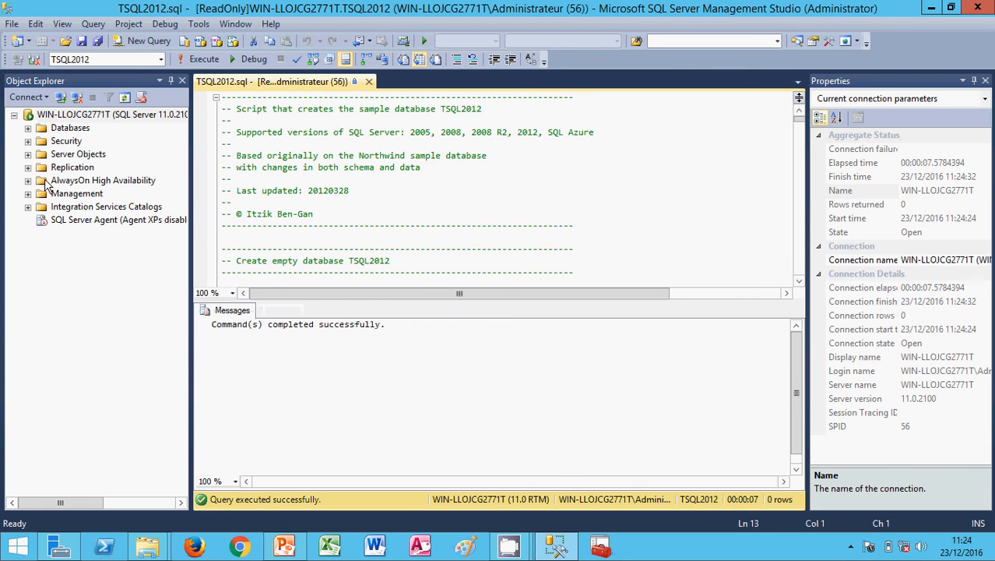
Examine the TSQL2012 database in Object Explorer, expanding its tables and the contents of dbo.Nums
left_click(28, 129)
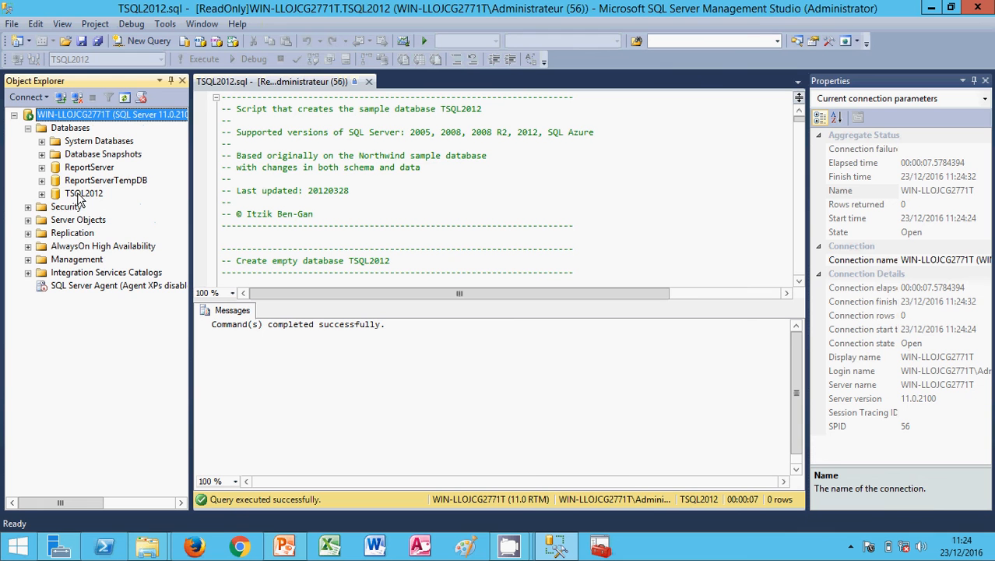
left_click(41, 194)
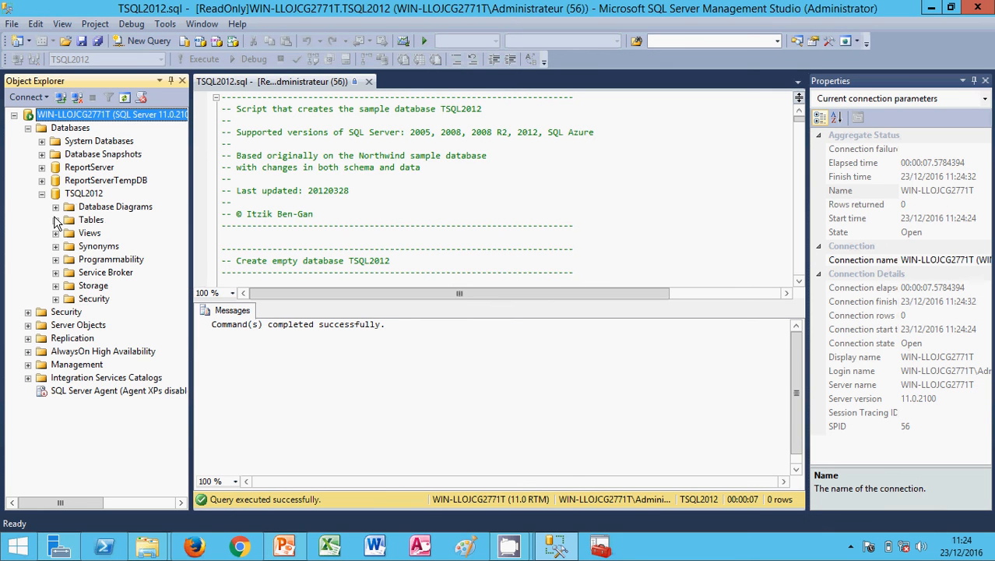
left_click(55, 219)
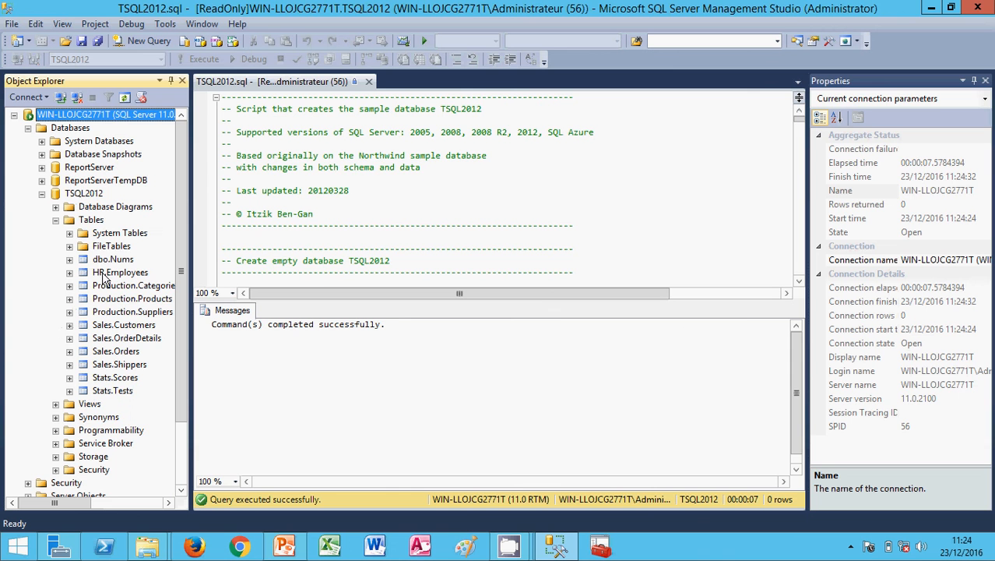
left_click(109, 262)
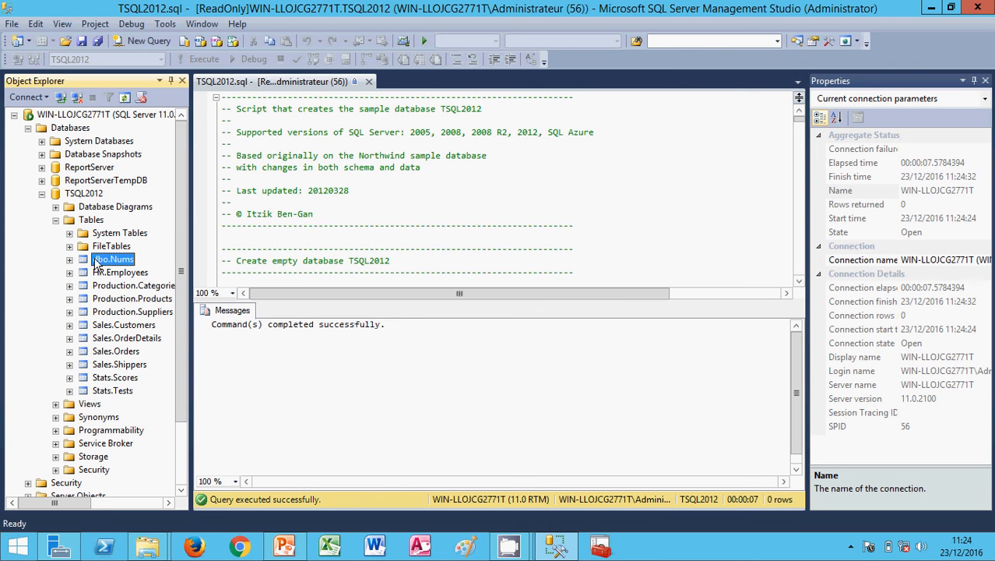
left_click(70, 259)
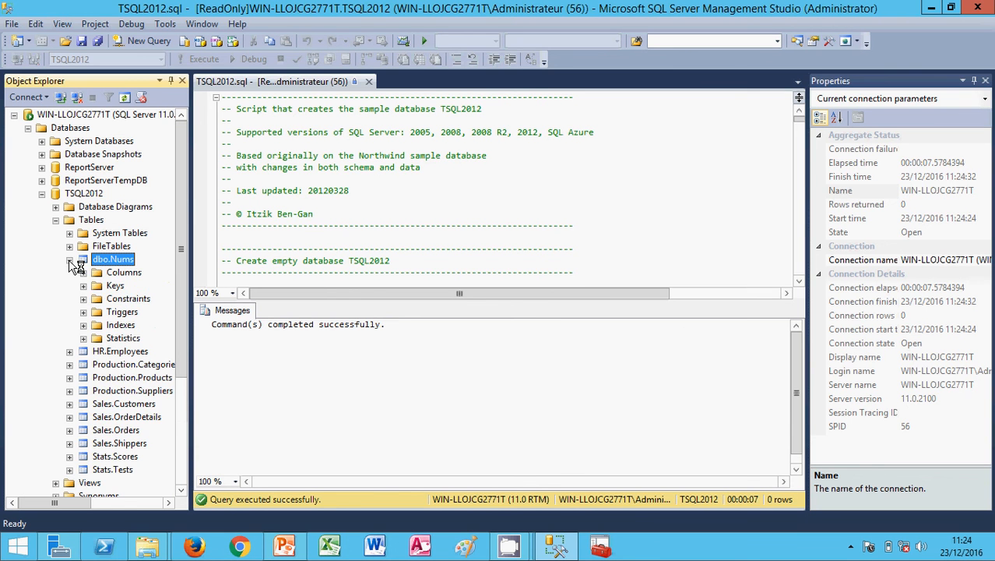
Examine the columns of the dbo.Nums and HR.Employees tables of TSQL2012 in Object Explorer
left_click(83, 272)
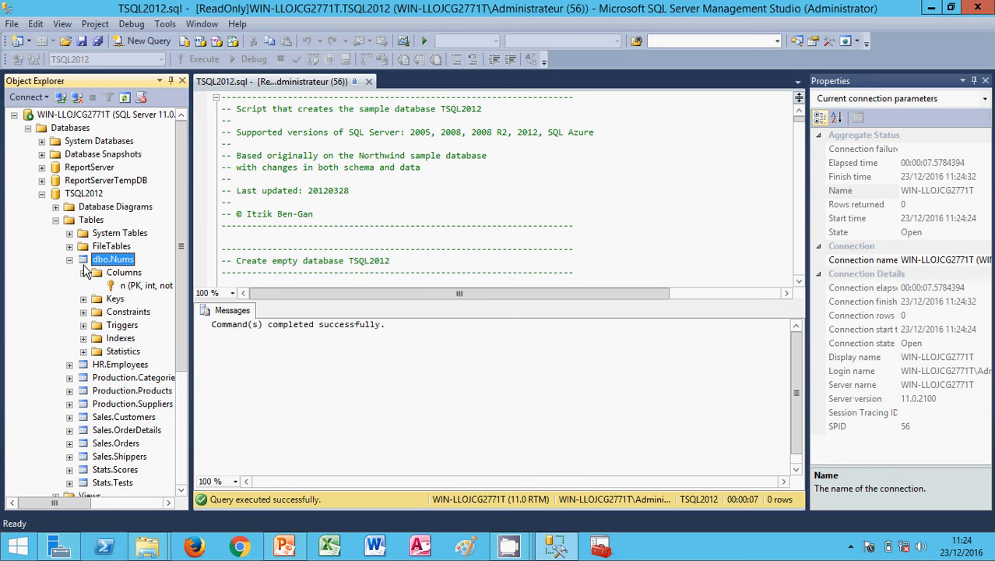
left_click(70, 258)
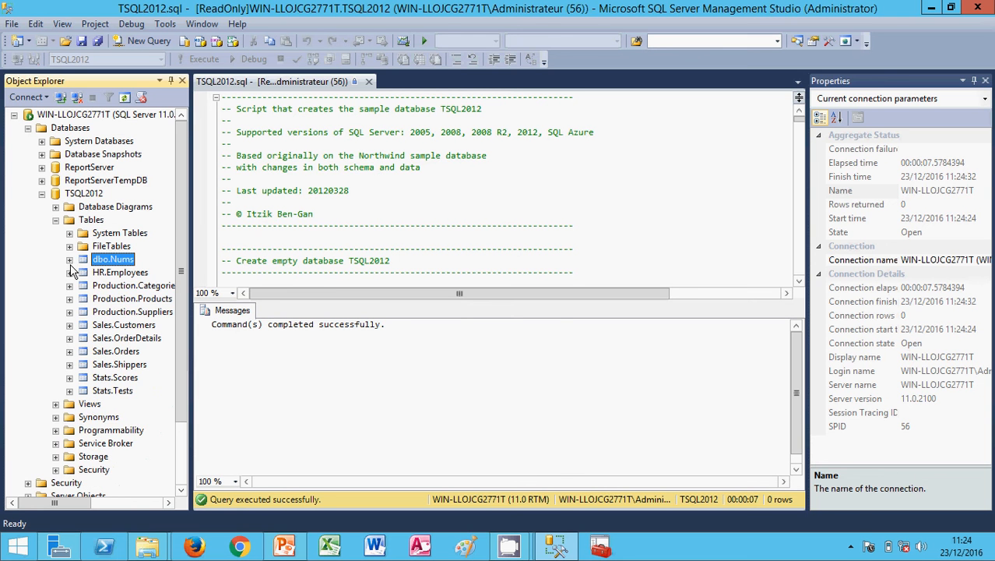
left_click(69, 271)
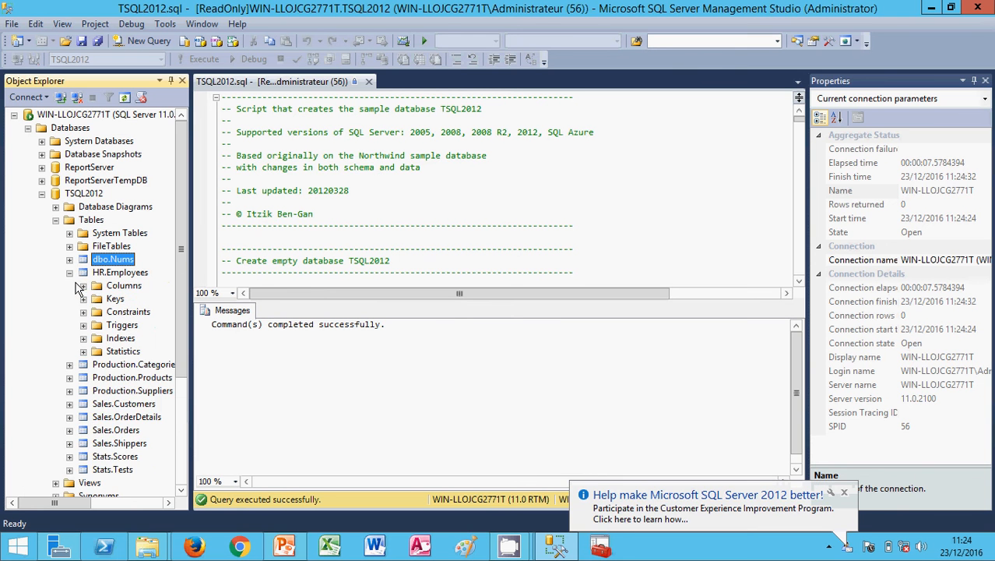
left_click(84, 286)
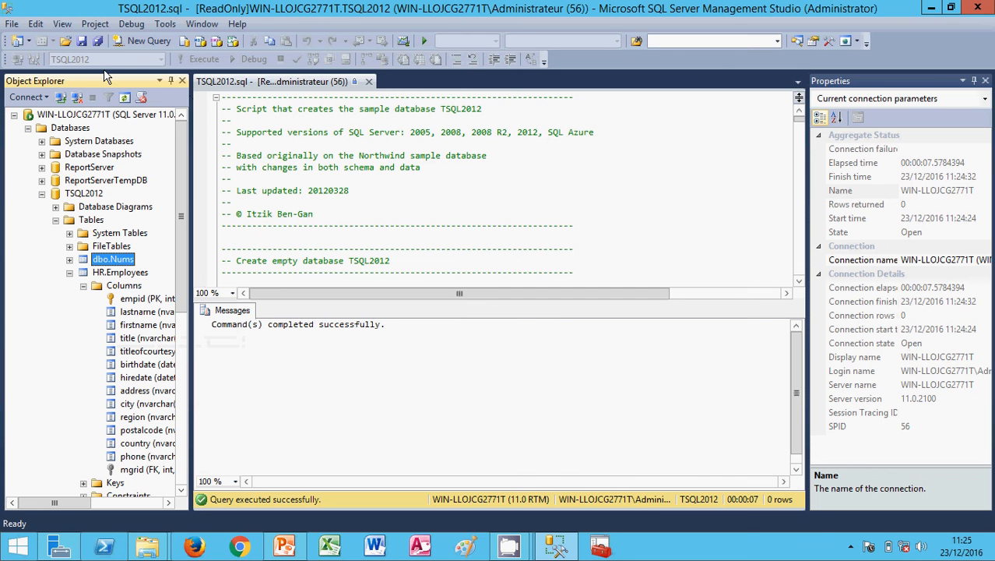
Create a new query against the TSQL2012 database and begin it with the select keyword
left_click(233, 81)
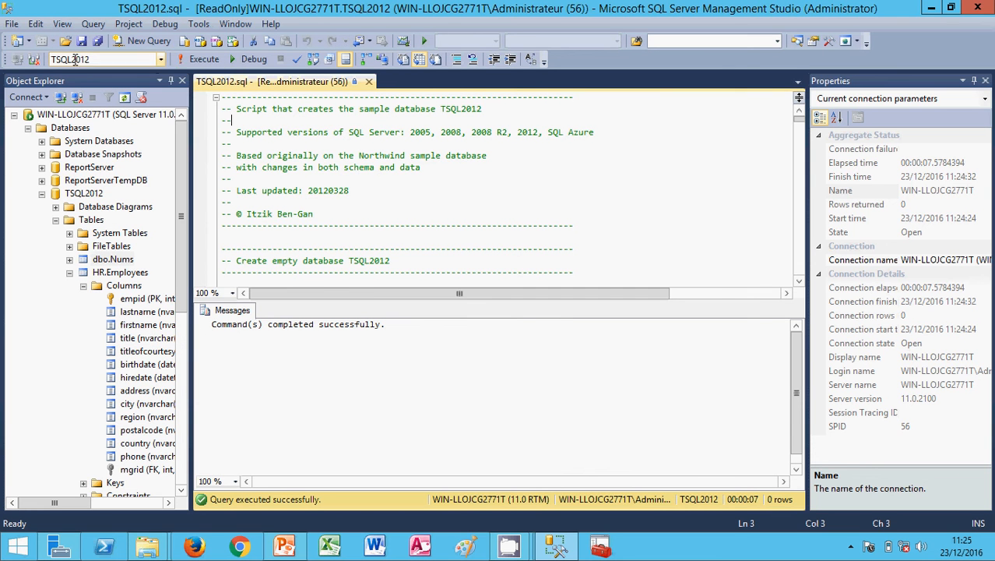
left_click(138, 42)
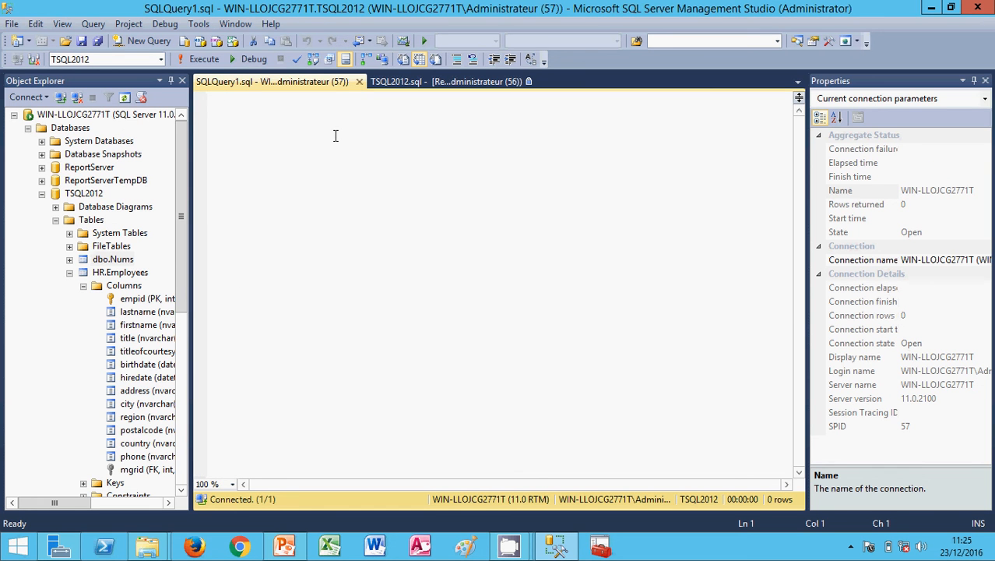
type("select")
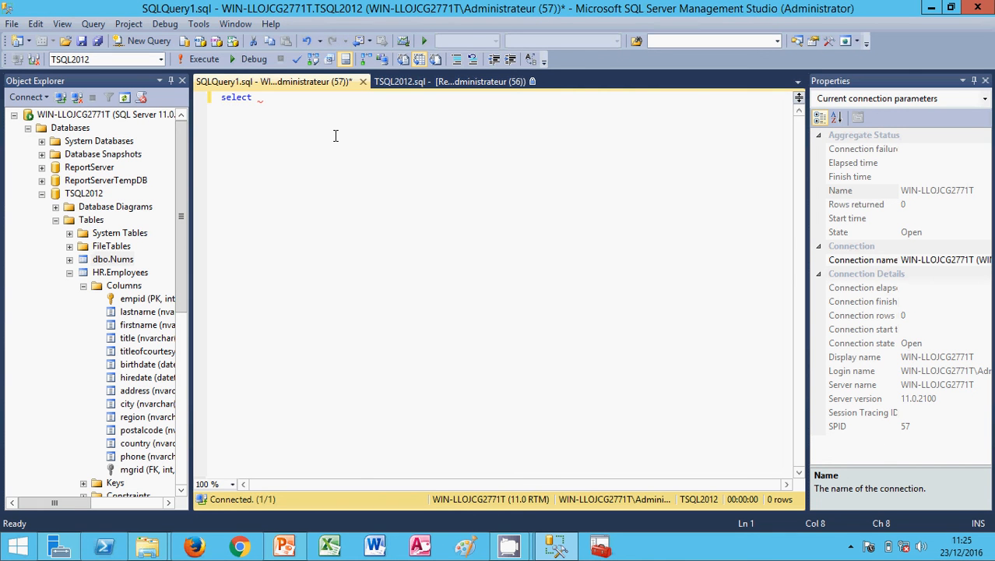
type(" hr.")
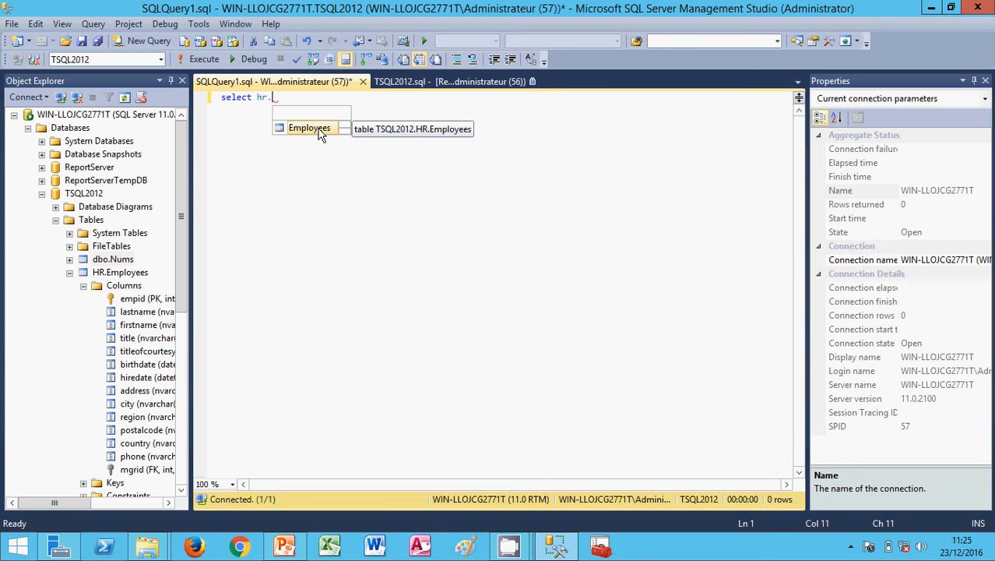
double_click(319, 130)
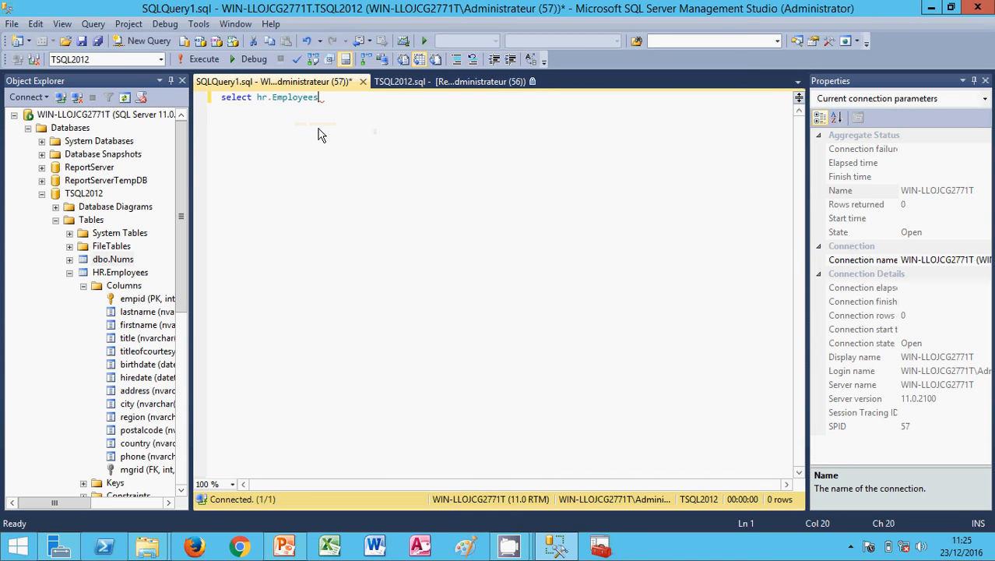
type("fr")
key("BackSpace")
key("BackSpace")
key("BackSpace")
key("BackSpace")
key("BackSpace")
key("BackSpace")
key("BackSpace")
key("BackSpace")
key("BackSpace")
key("BackSpace")
key("BackSpace")
key("BackSpace")
key("BackSpace")
key("BackSpace")
key("BackSpace")
Complete the query as "select lastname from hr.Employees" and execute it
type("last")
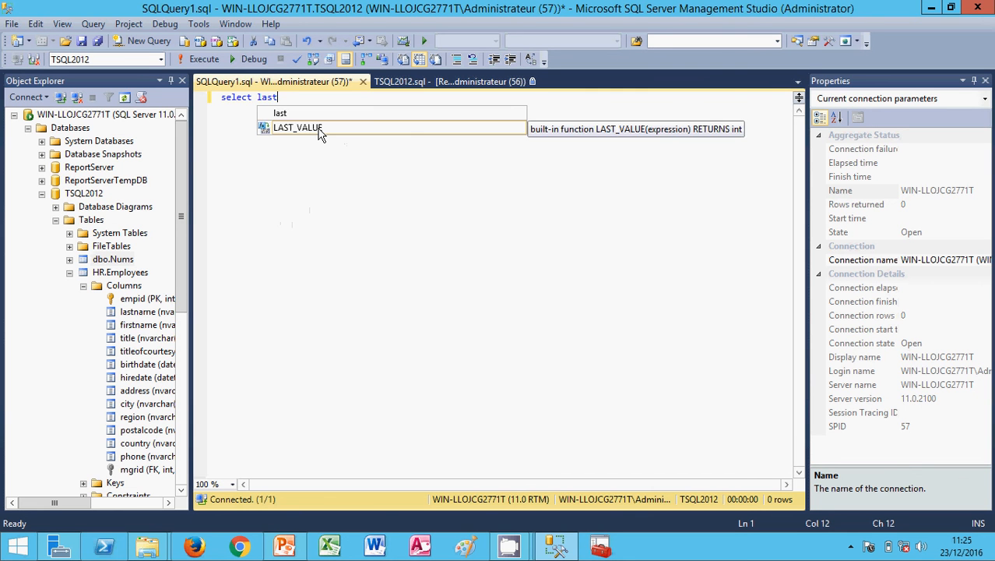
type("name f")
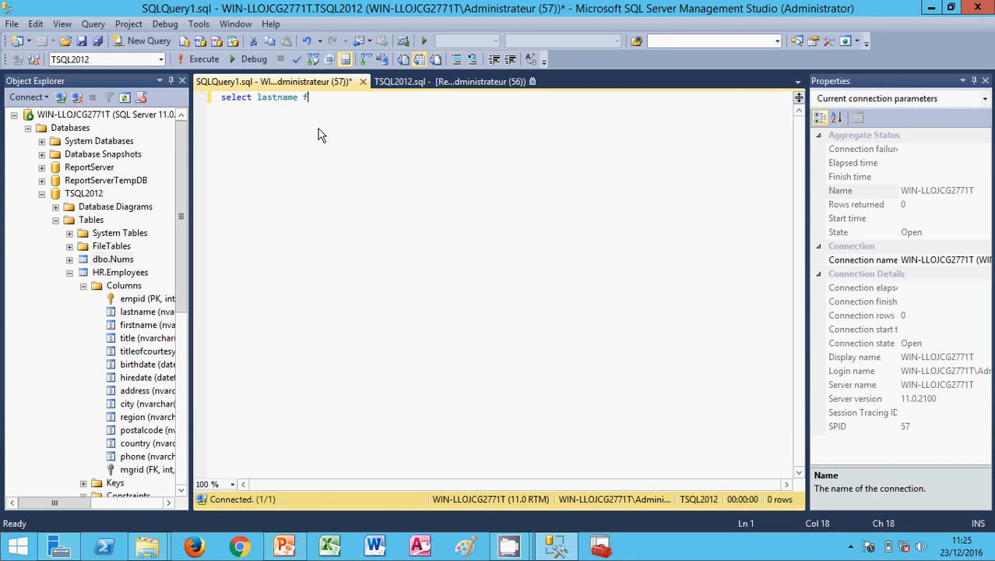
type("rom f")
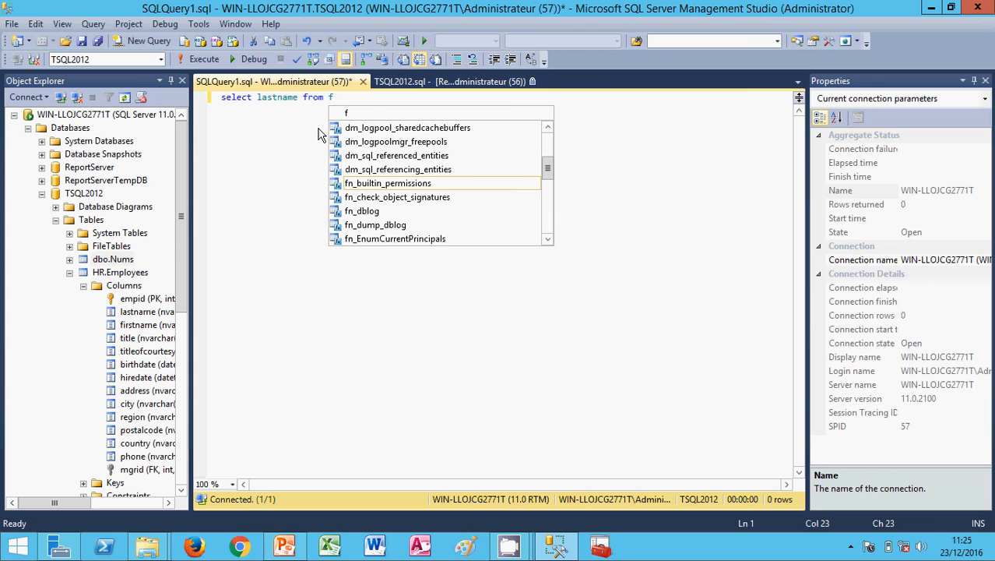
key("BackSpace")
type("hr")
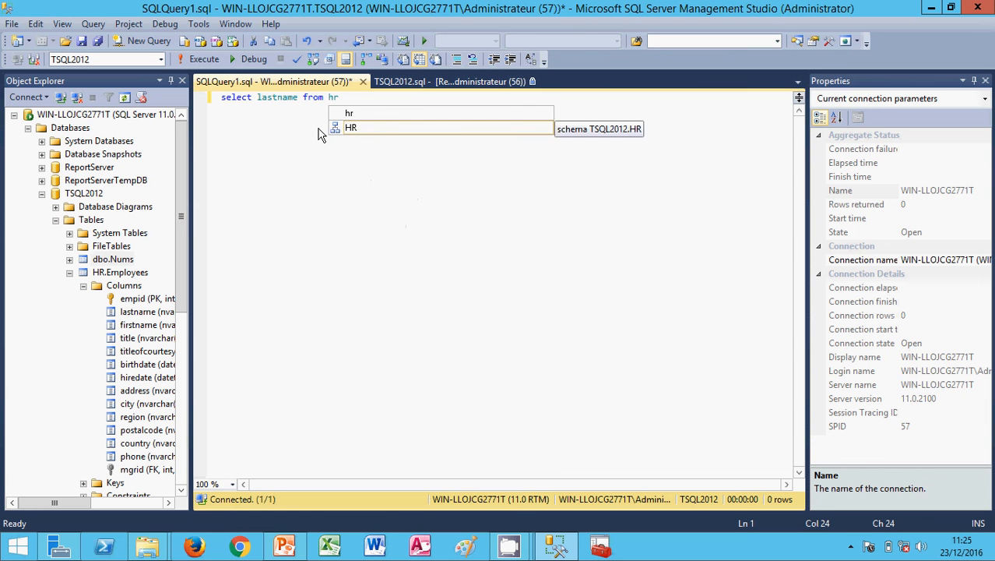
type(".")
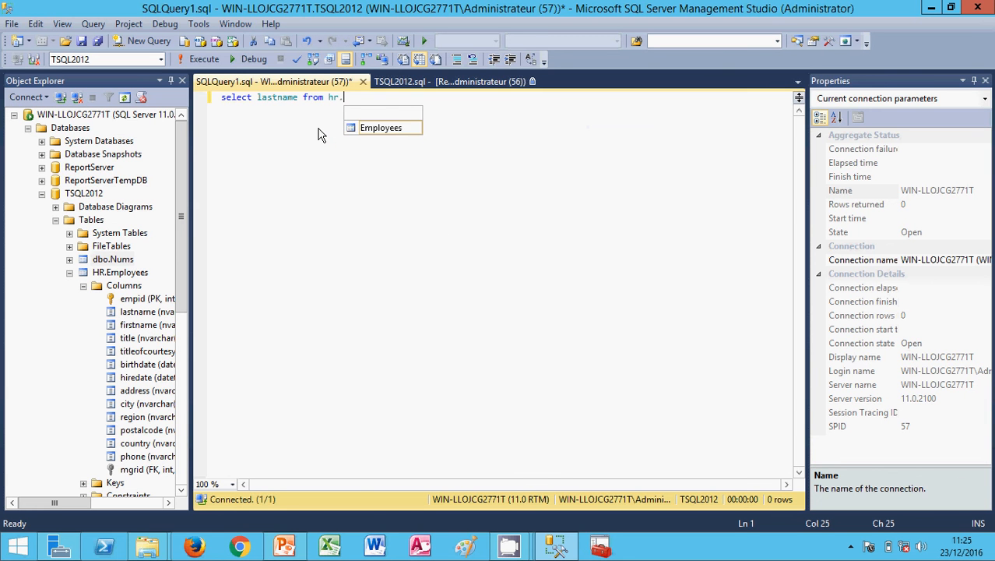
double_click(379, 128)
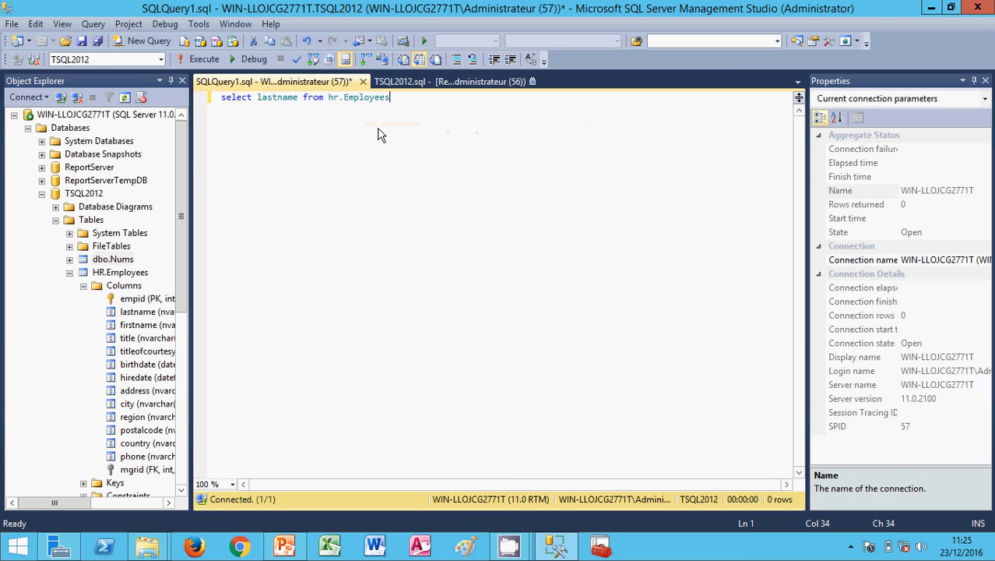
key("Return")
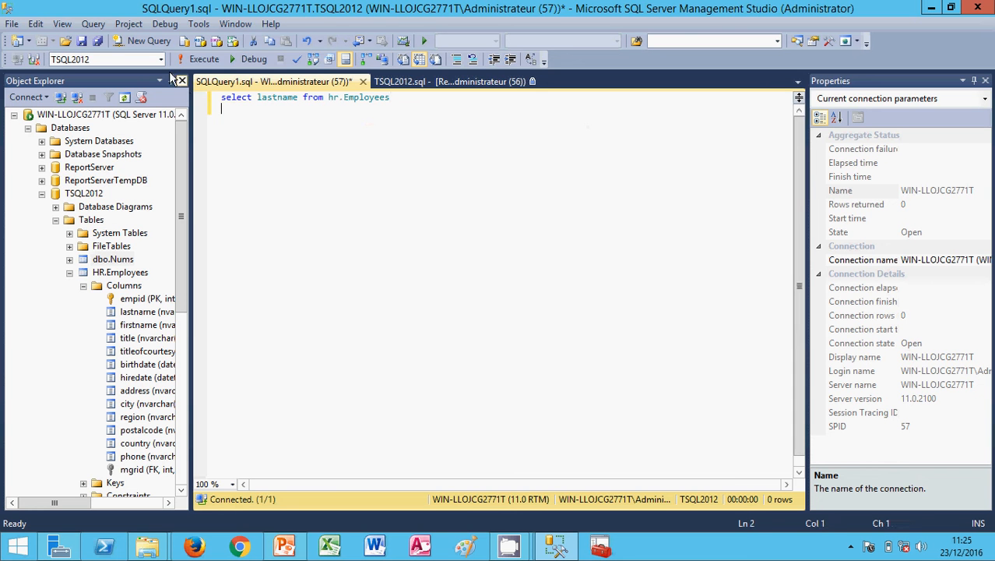
left_click(200, 59)
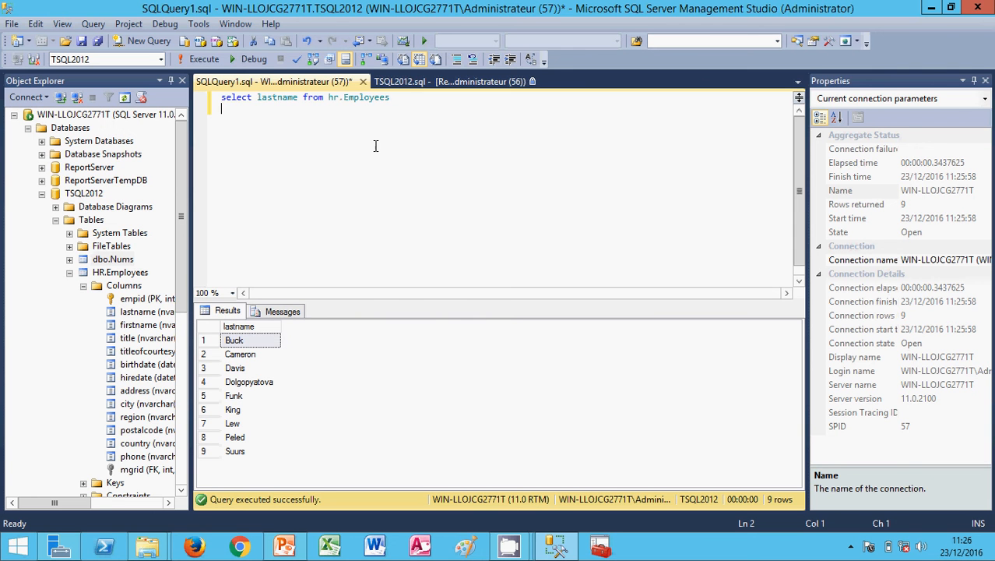
left_click(976, 6)
left_click(552, 360)
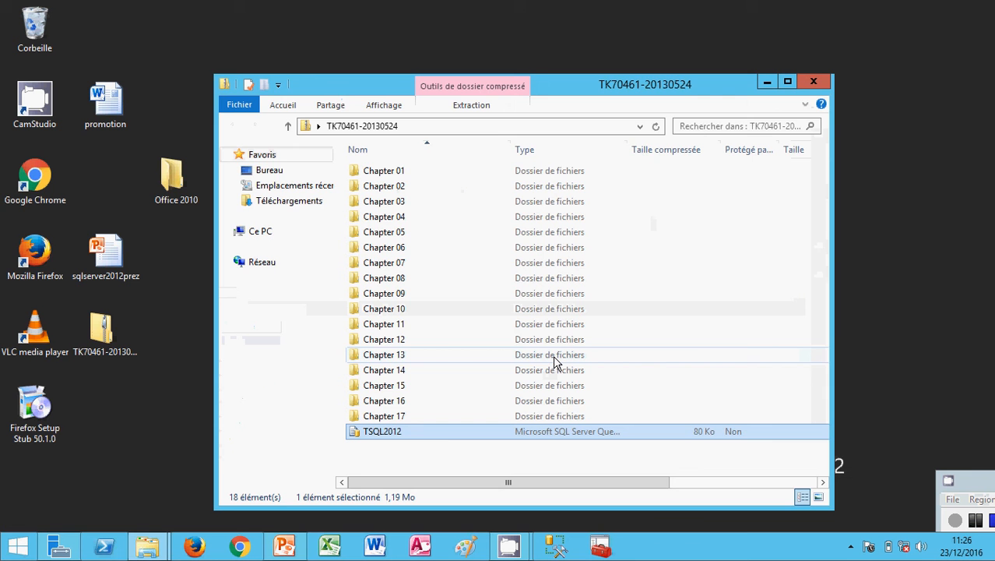
left_click(814, 82)
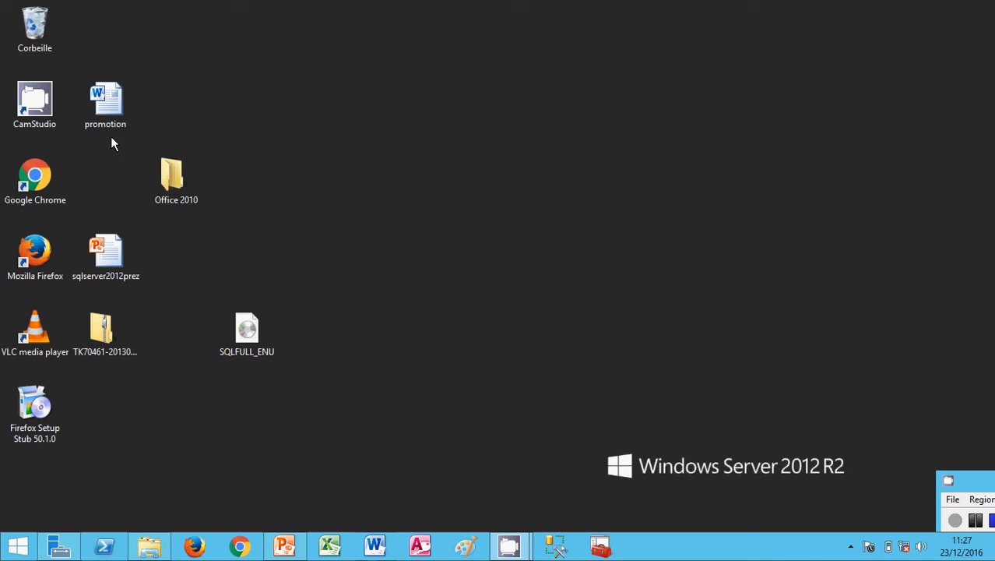
Open the promotion document from the desktop in Word and dismiss the Office activation wizard
double_click(116, 106)
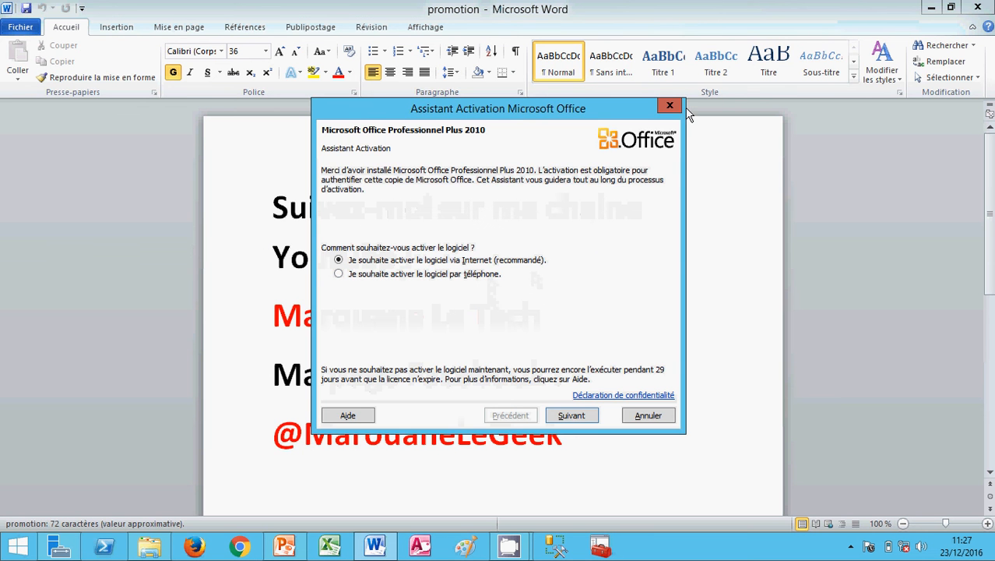
left_click(669, 106)
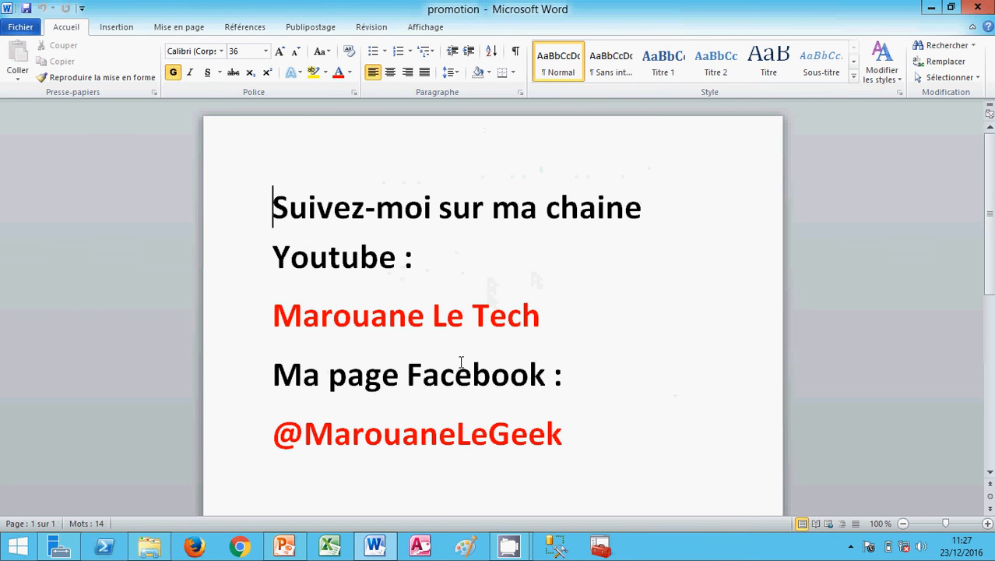